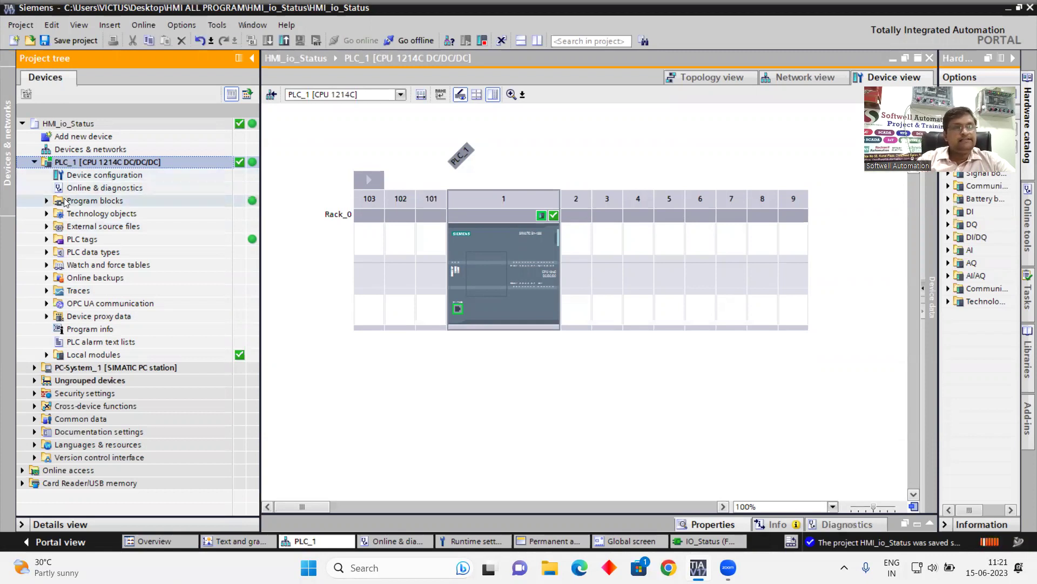
Step: Open the IO_Status [FC1] block from PLC_1's program blocks and turn on online monitoring for it
click(47, 203)
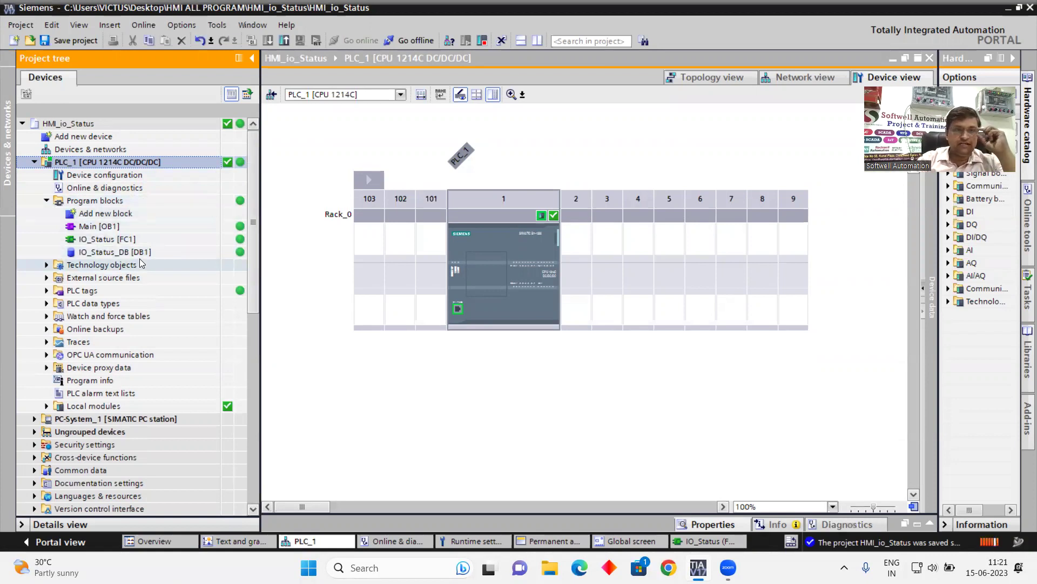
click(131, 241)
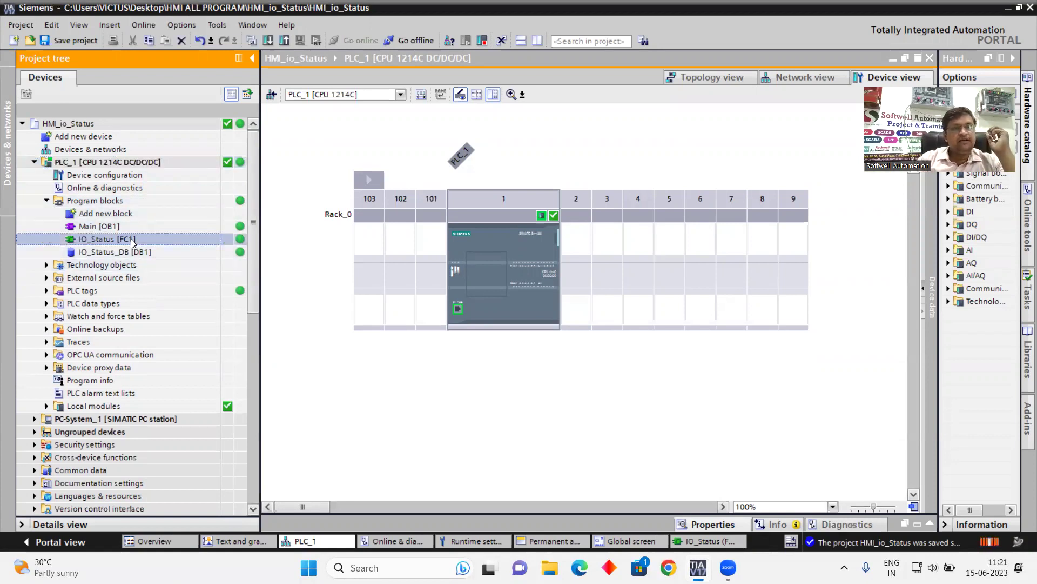
double_click(131, 240)
click(789, 333)
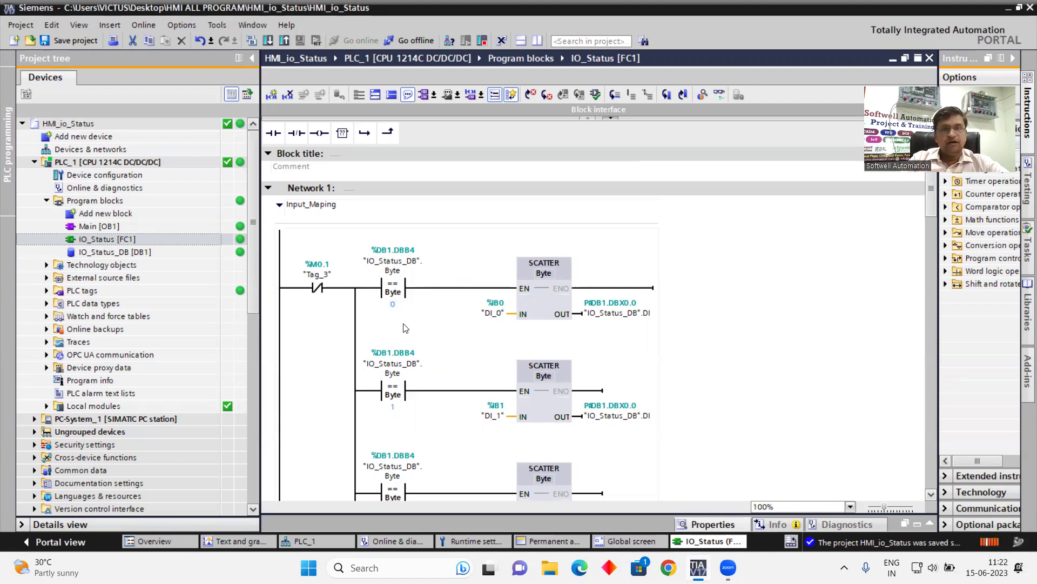
click(718, 96)
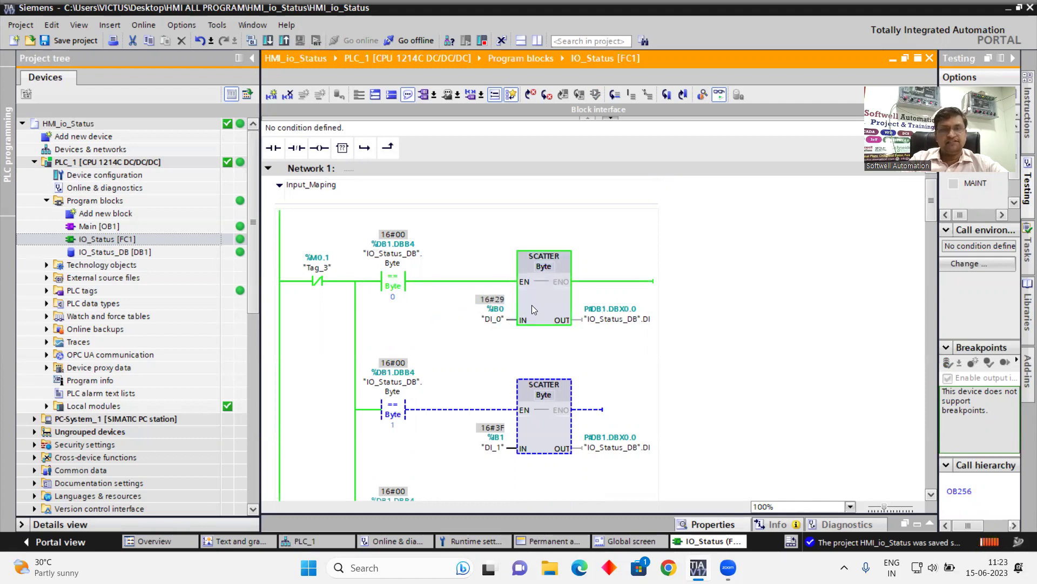
Step: Monitor the values of the "IO_Status_DB".DI output on the DI_0 SCATTER block in Network 1, then close the value display
click(607, 318)
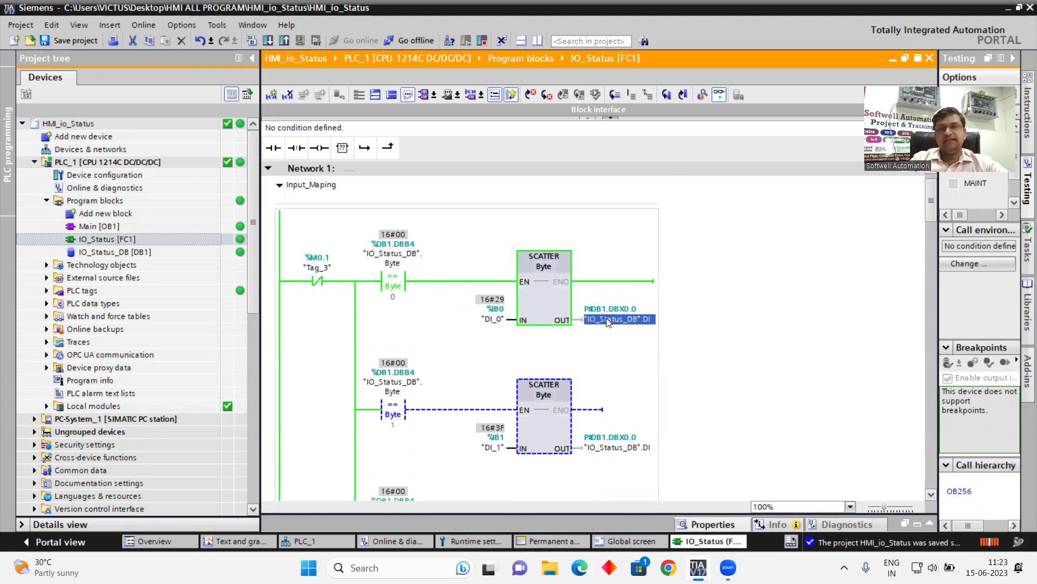
right_click(606, 318)
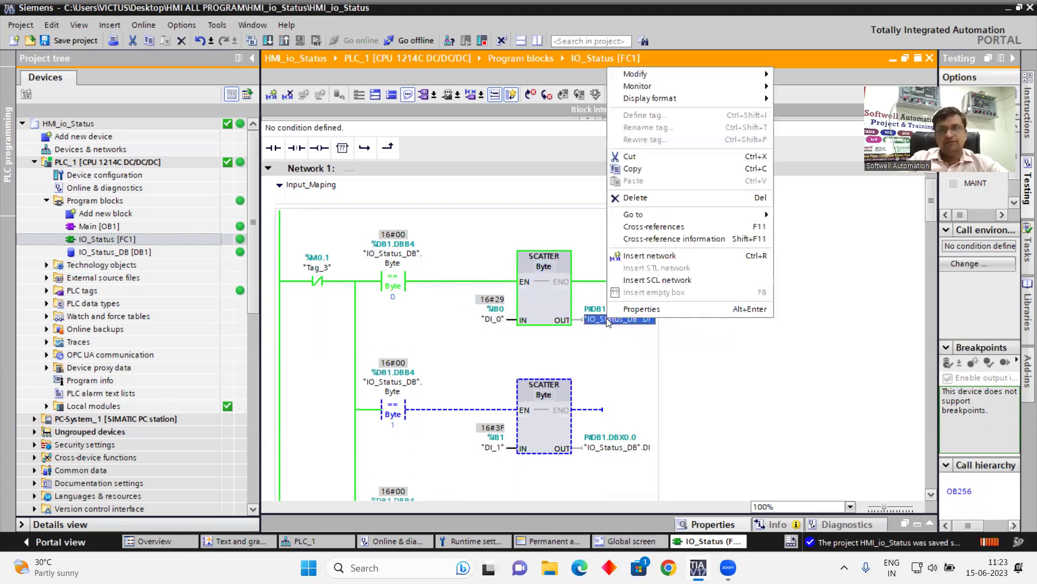
mouse_move(685, 95)
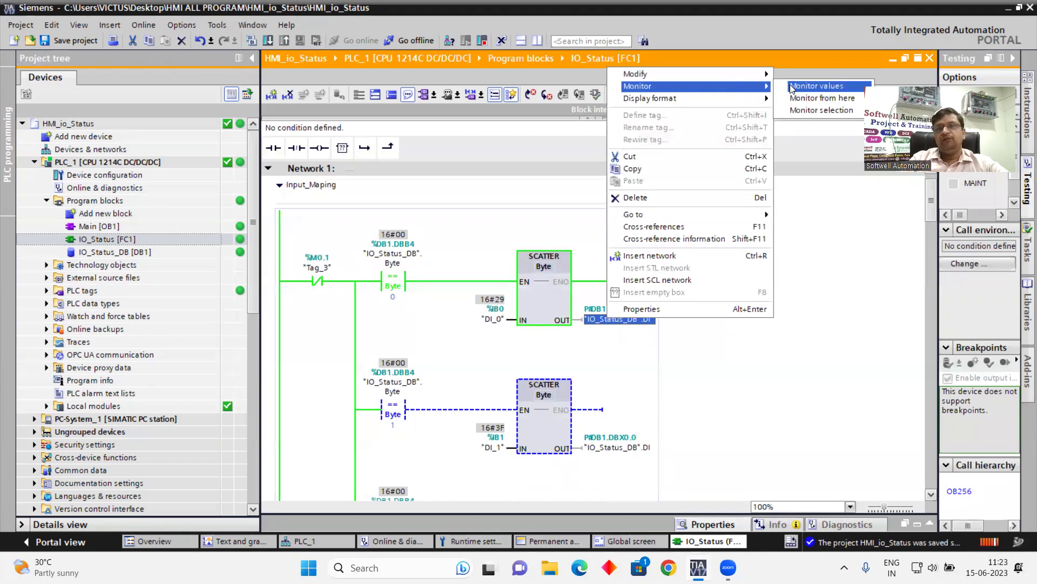
click(815, 86)
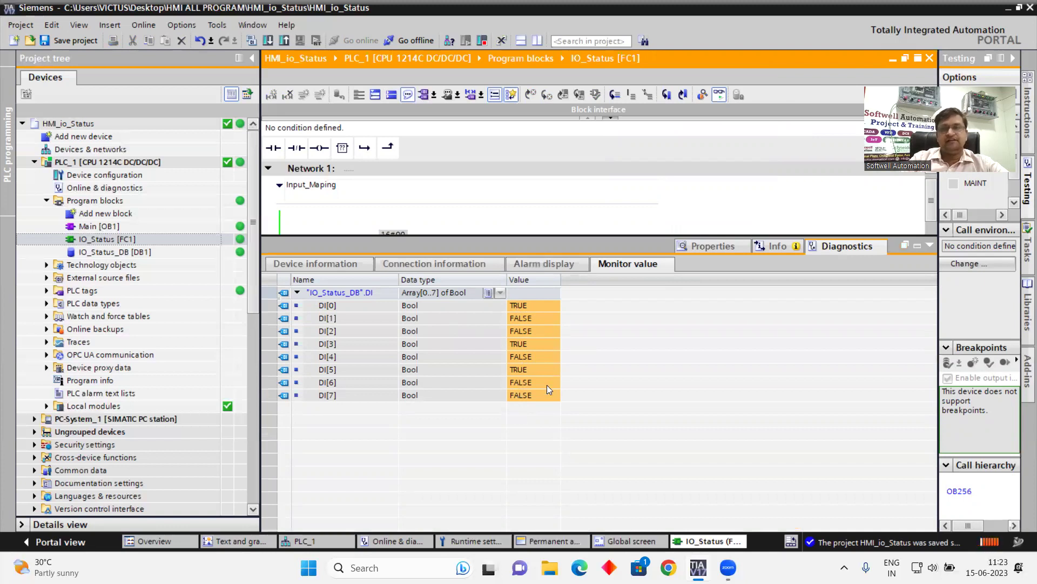
click(930, 246)
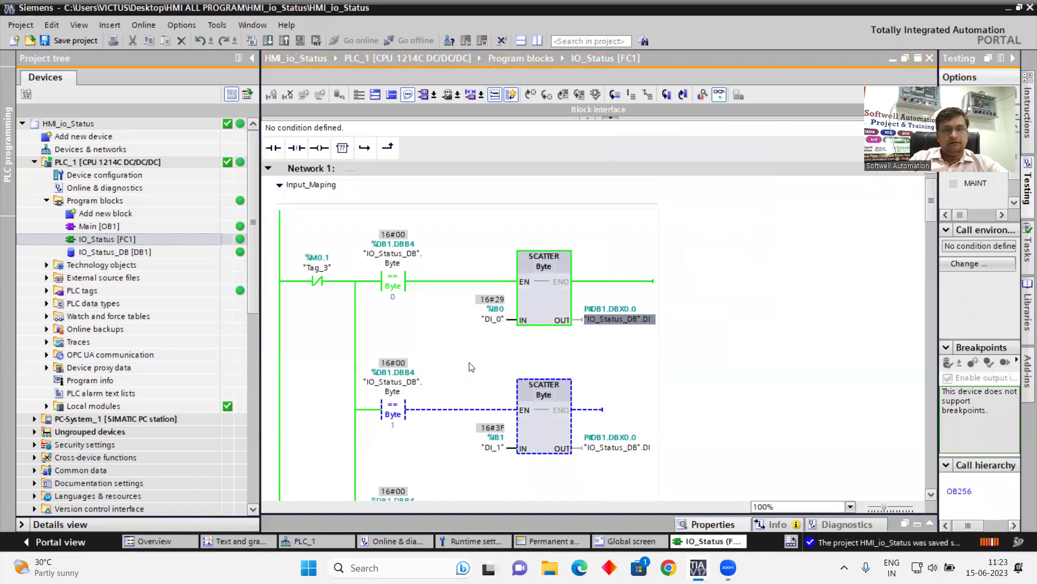
Step: Modify the online value of "IO_Status_DB".Byte to 1
double_click(386, 362)
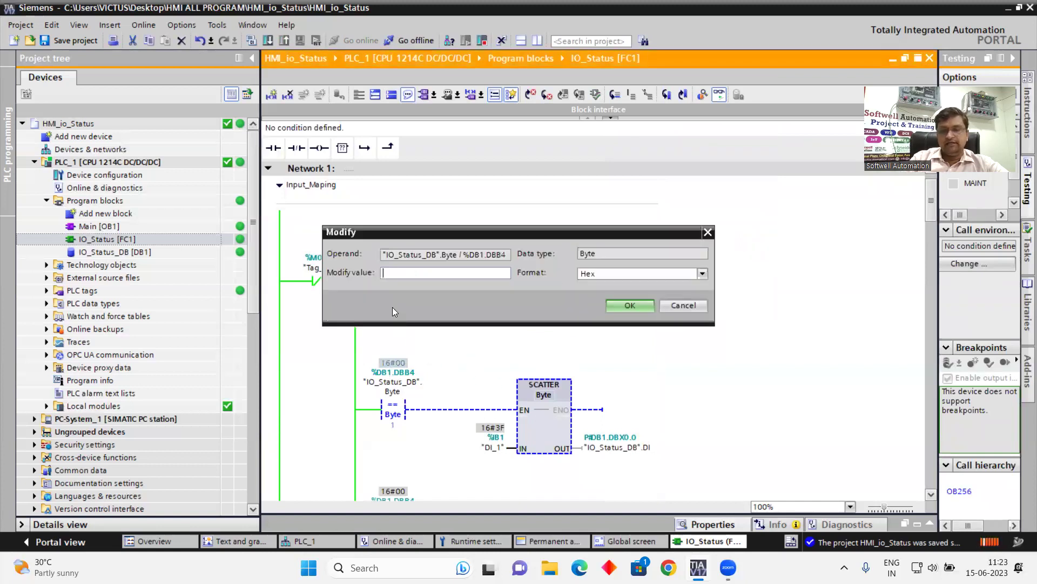
text(1)
key(Return)
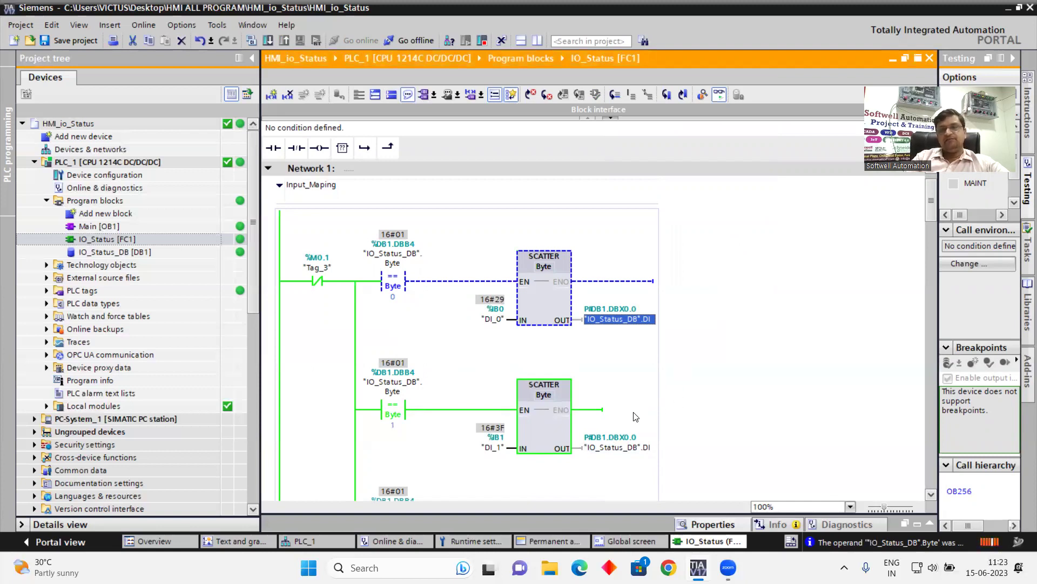
Step: Monitor the values of the "IO_Status_DB".DI output on the DI_1 SCATTER block, then close the value display
click(603, 446)
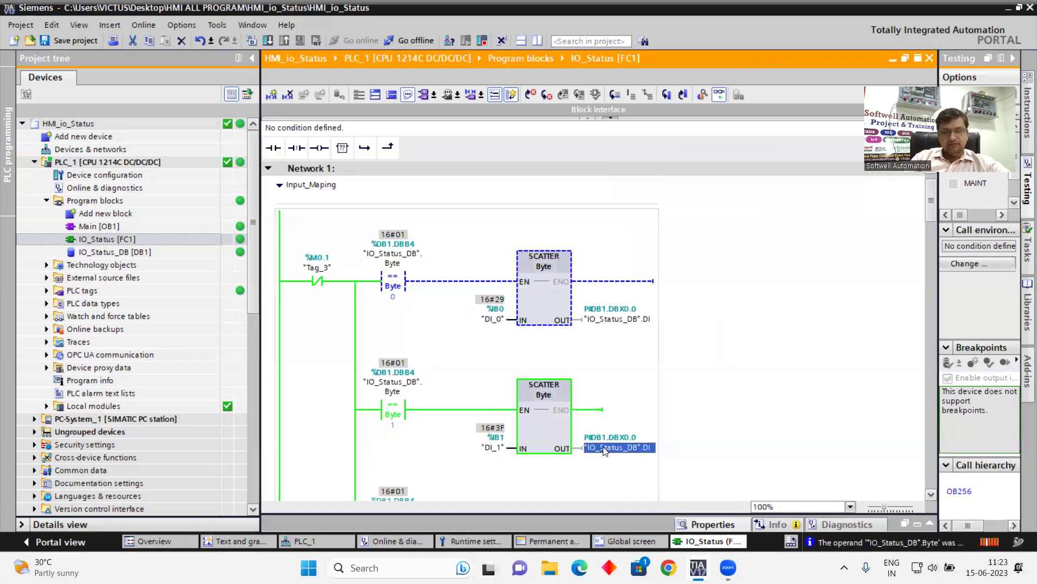
right_click(603, 447)
mouse_move(734, 232)
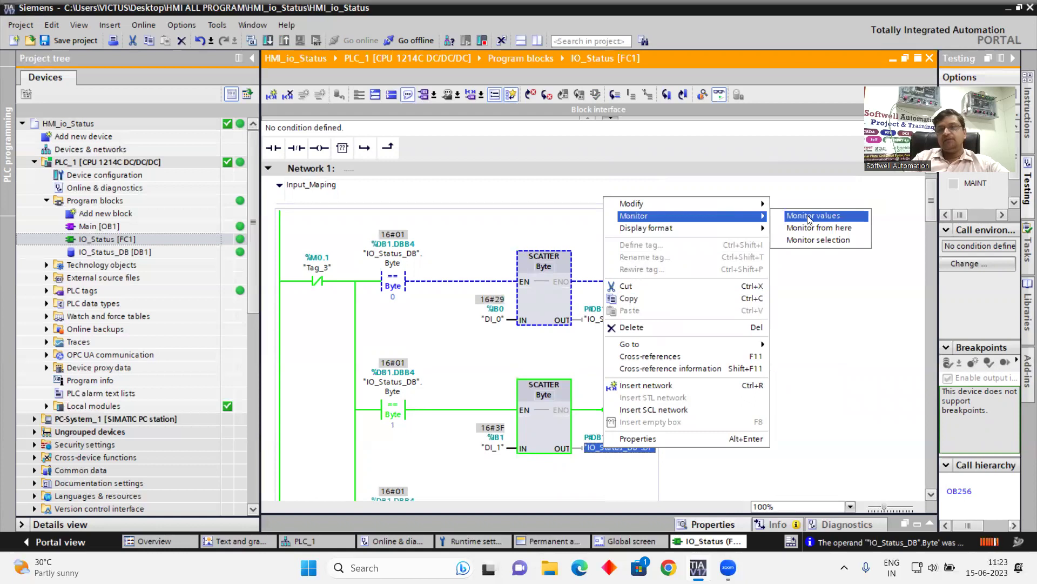
click(809, 217)
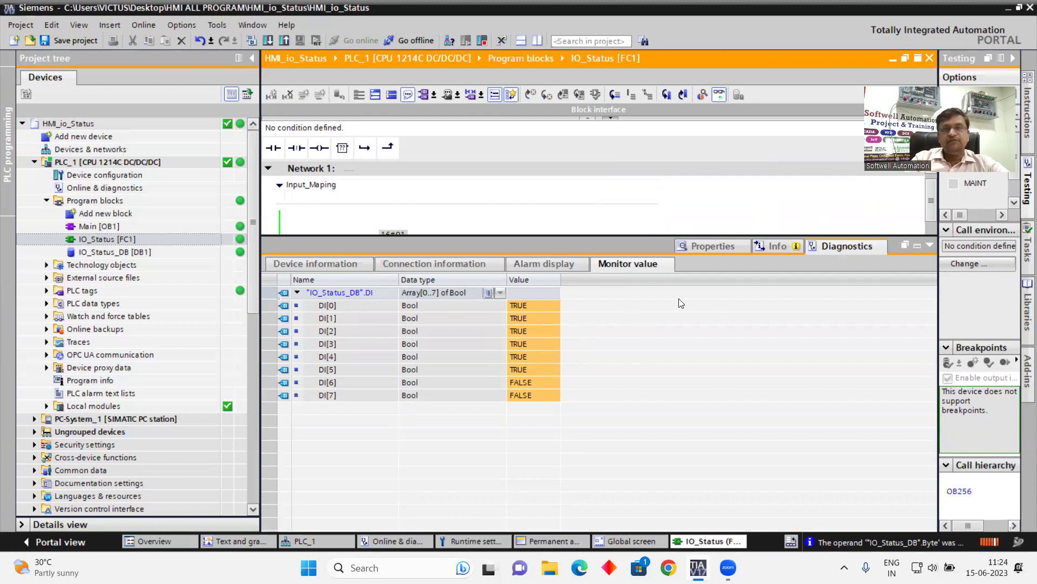
click(931, 245)
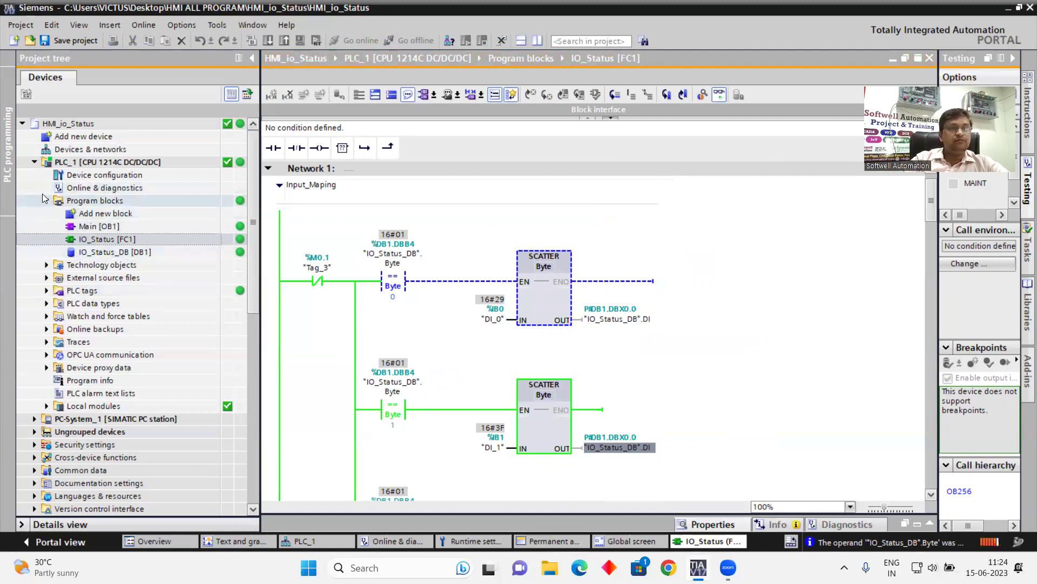
Step: Collapse PLC_1 and open the IO_Status screen of HMI_RT_1 under PC-System_1
click(32, 162)
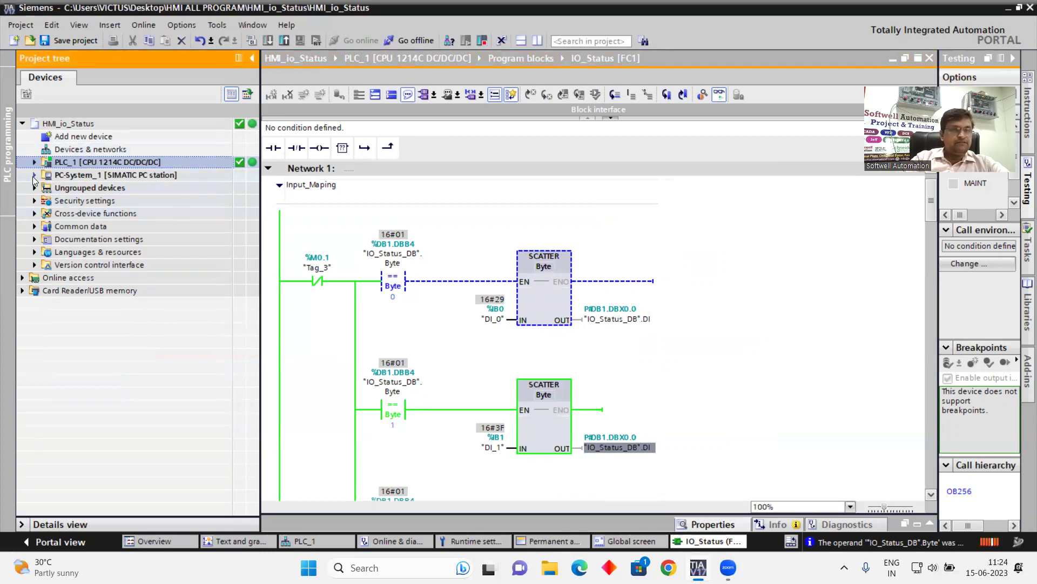
click(34, 175)
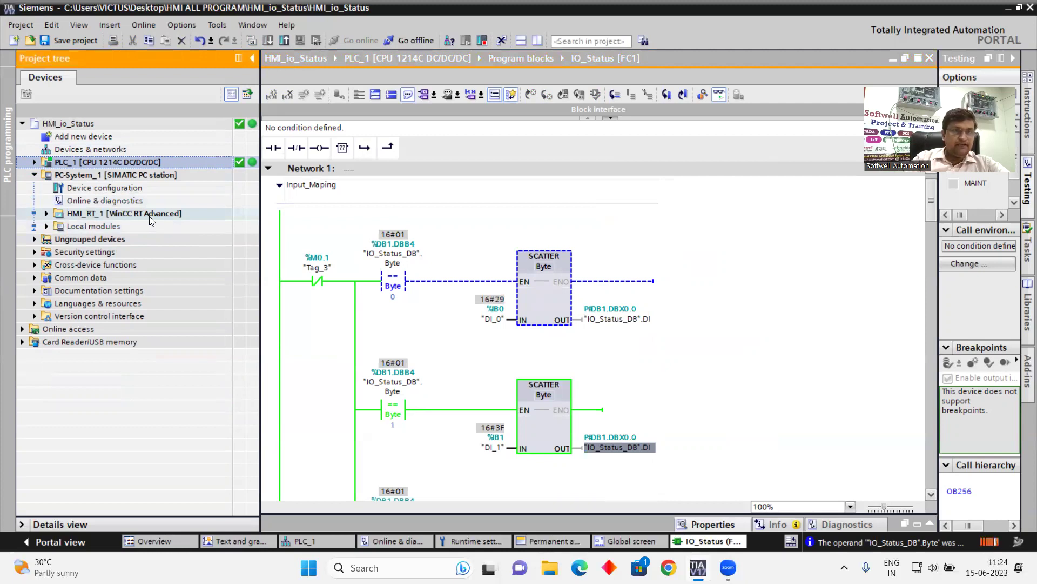
click(41, 216)
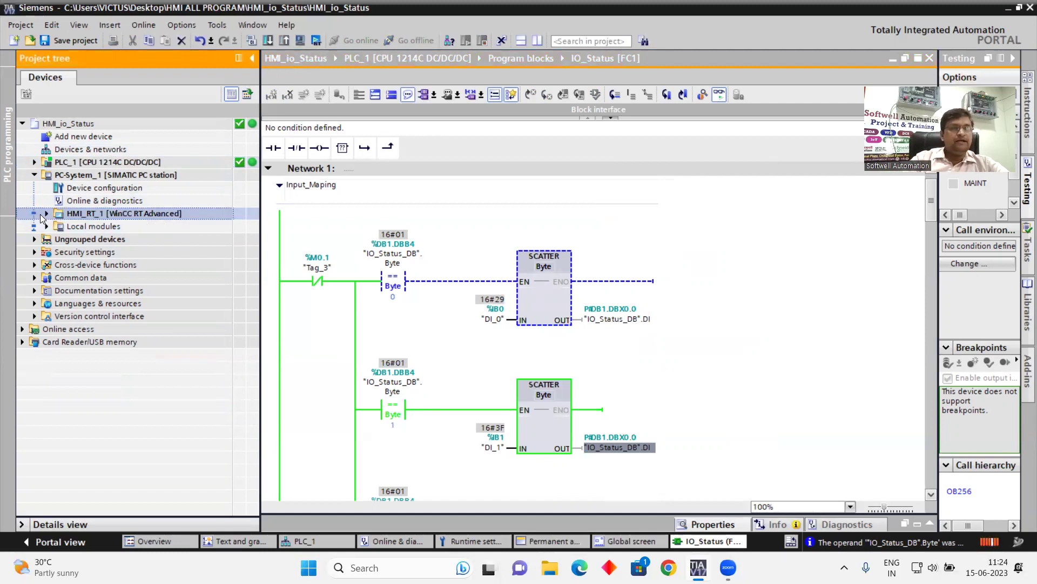
click(46, 214)
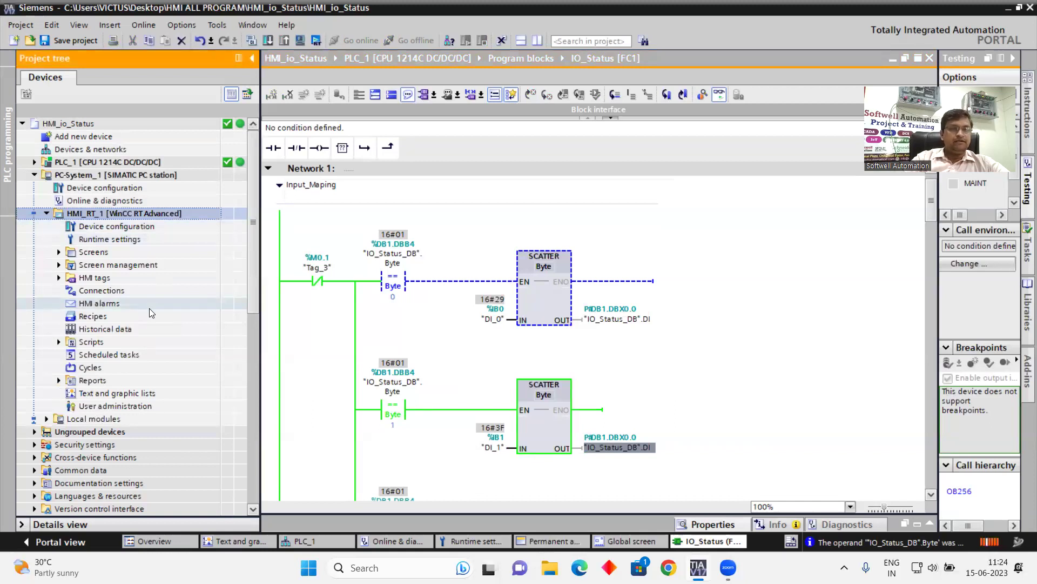
click(59, 252)
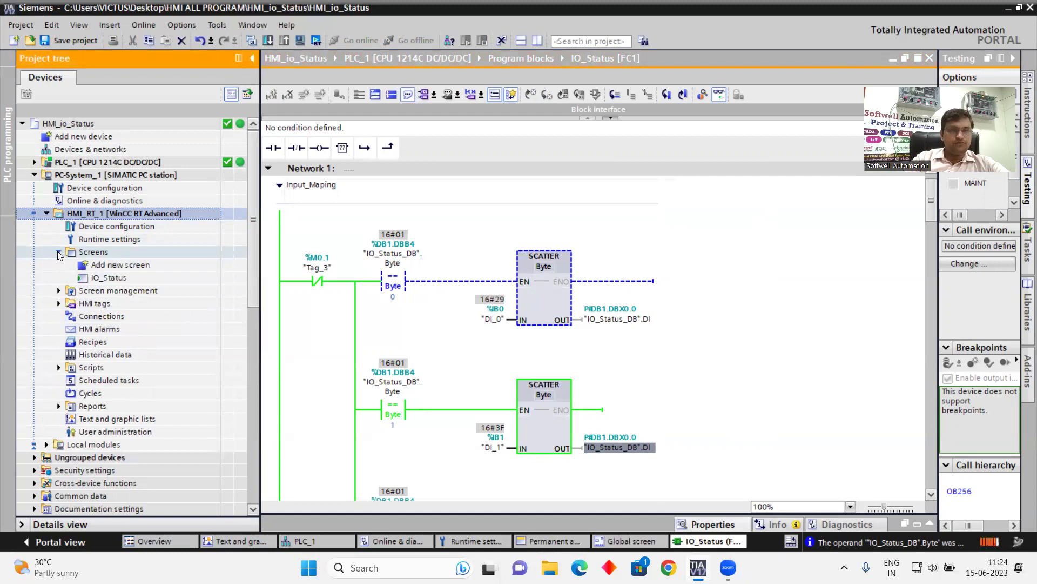
double_click(131, 279)
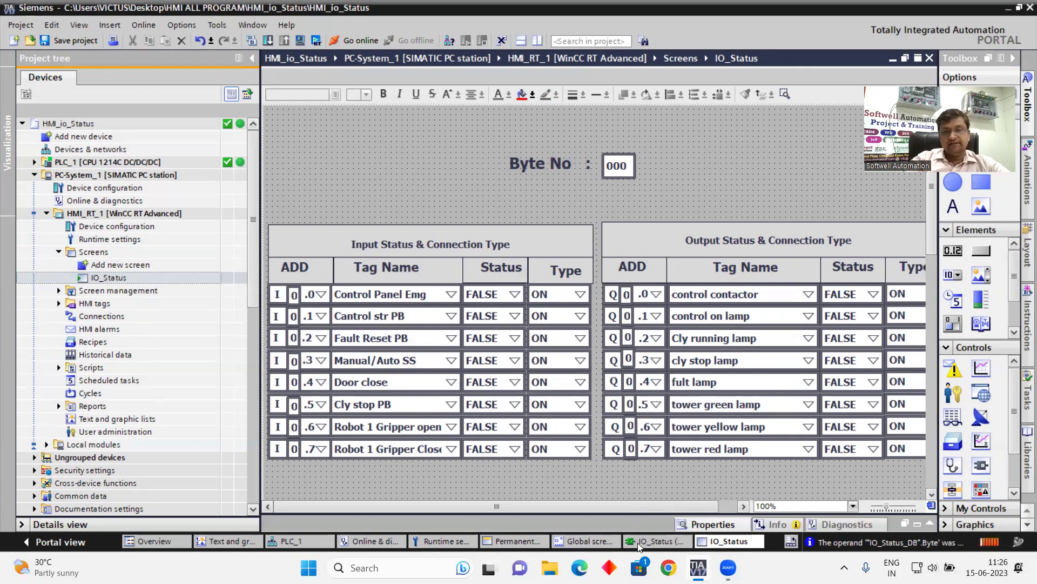
Step: Recheck the monitored "IO_Status_DB".DI values of the DI_1 SCATTER block in FC1 and return to the IO_Status HMI screen
click(654, 541)
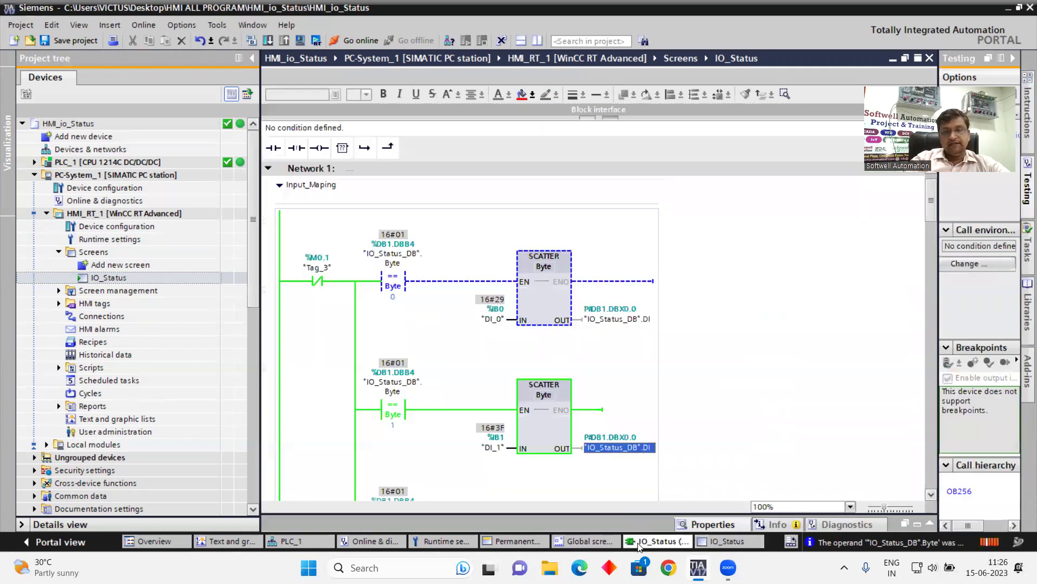
right_click(606, 454)
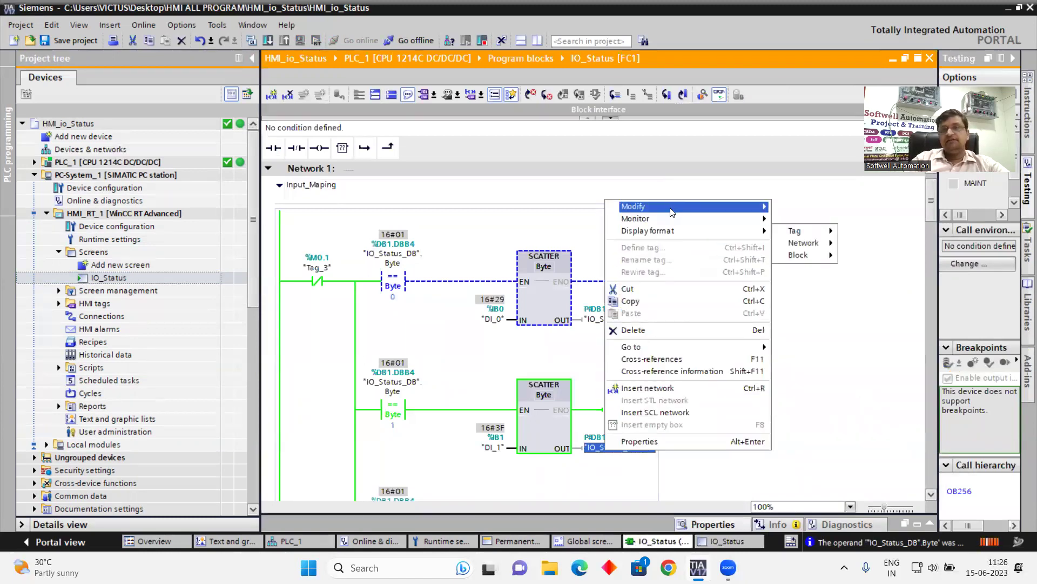
mouse_move(671, 220)
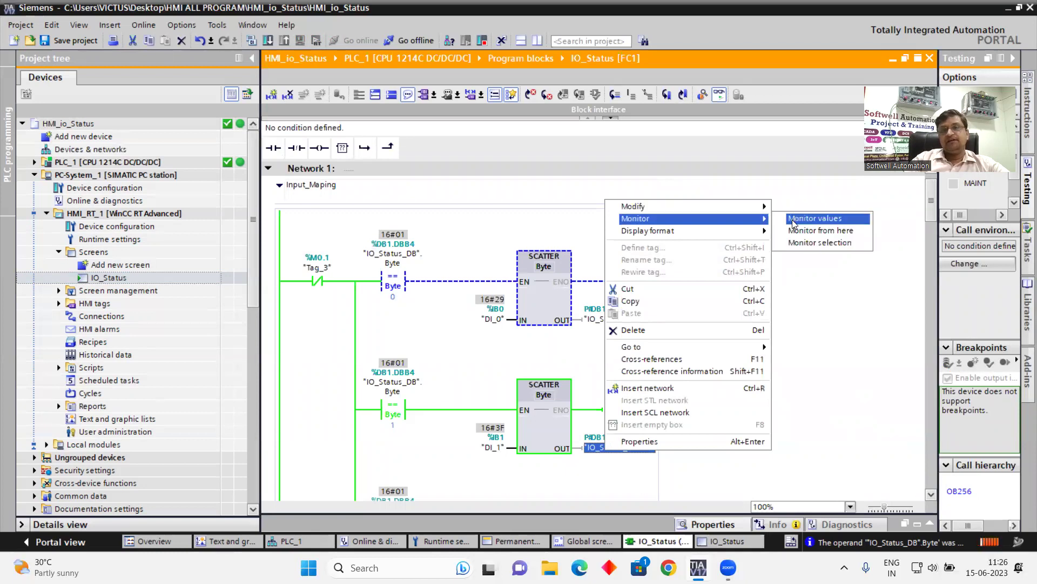
click(793, 222)
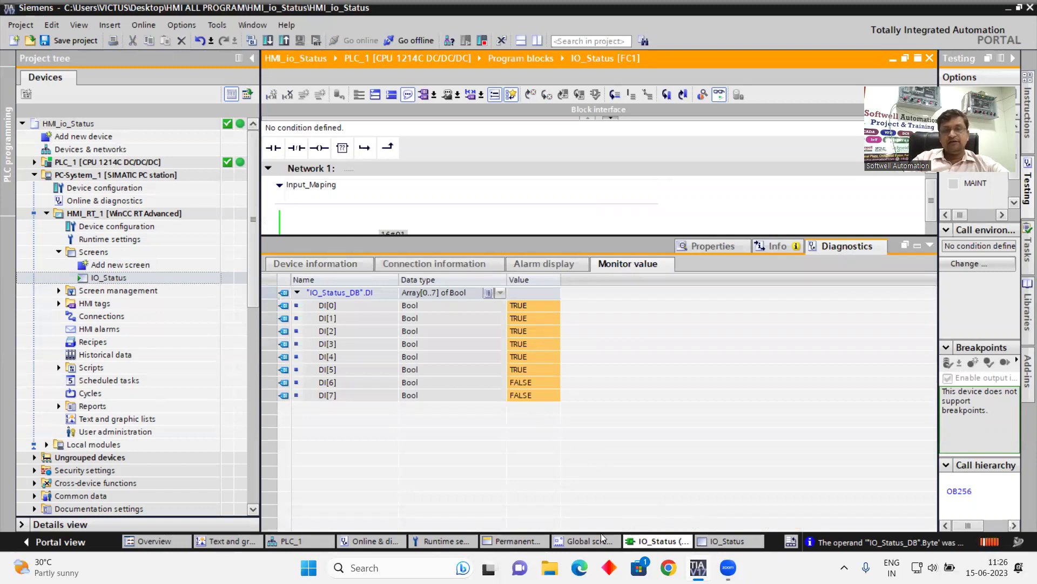
click(717, 543)
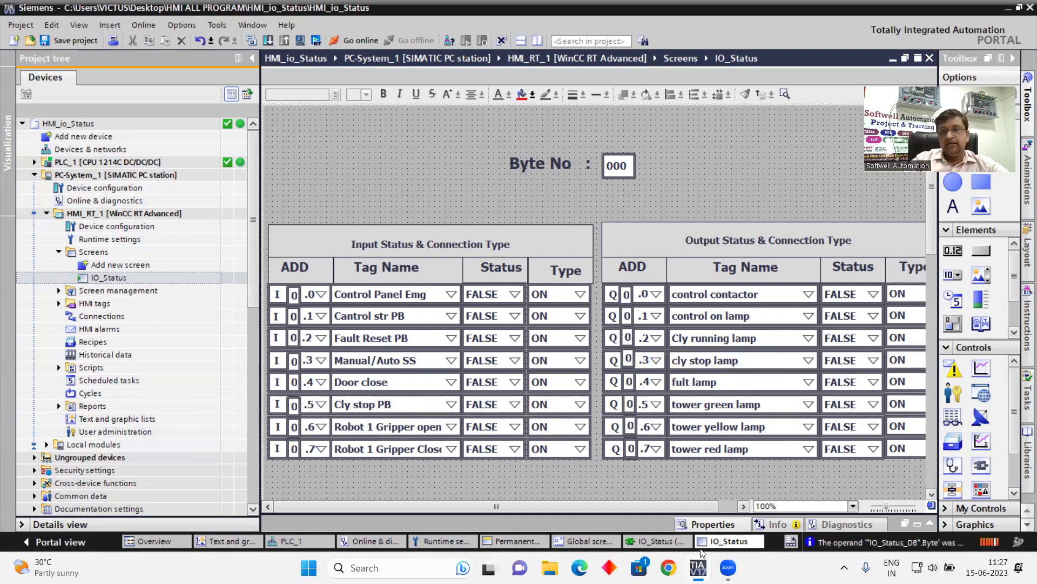
Step: Examine the input mapping and output mapping networks of the IO_Status [FC1] block
click(632, 542)
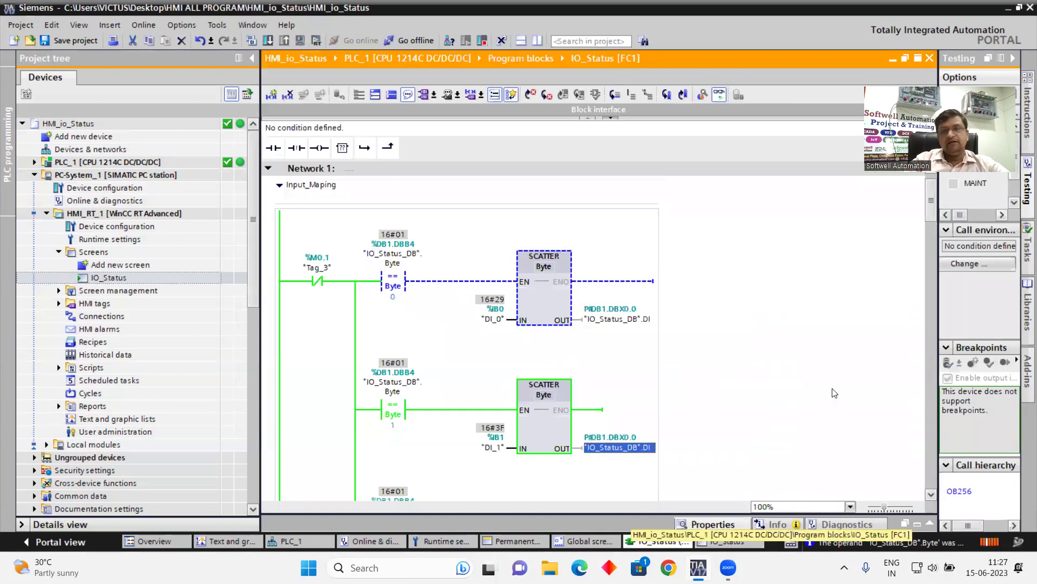
drag(936, 216, 931, 367)
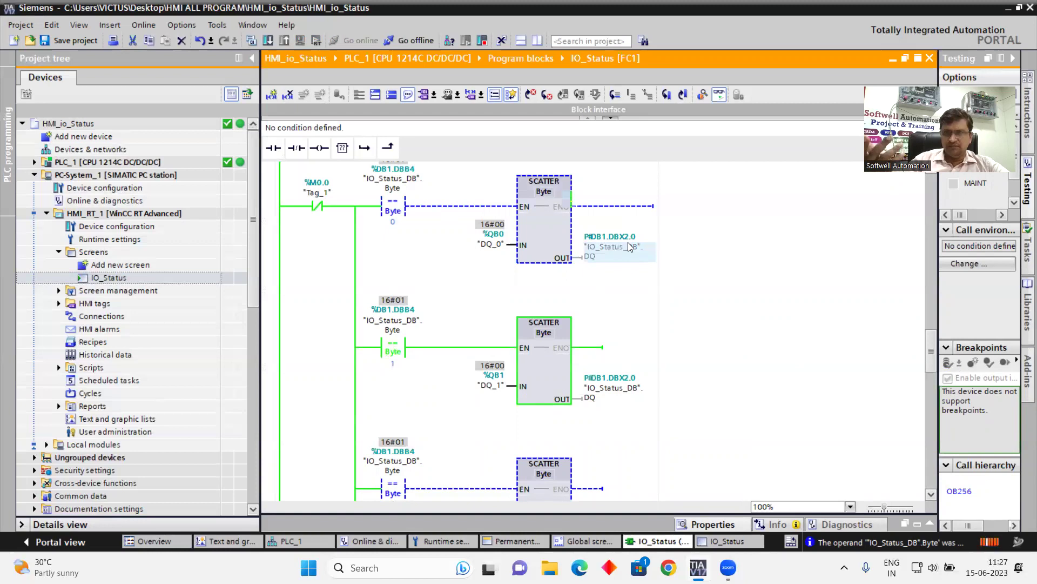
mouse_move(629, 246)
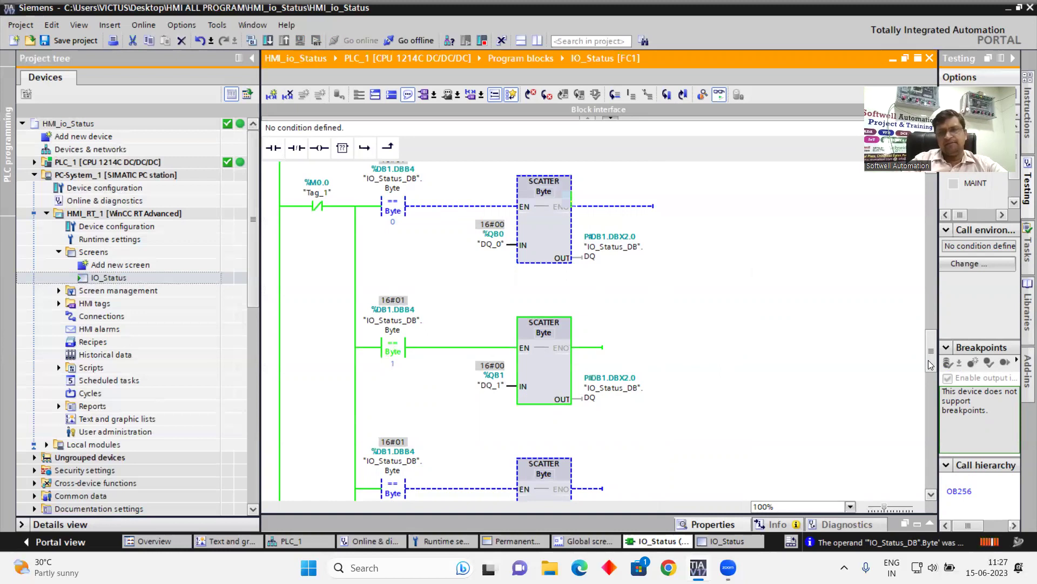
scroll(930, 365, down, 2)
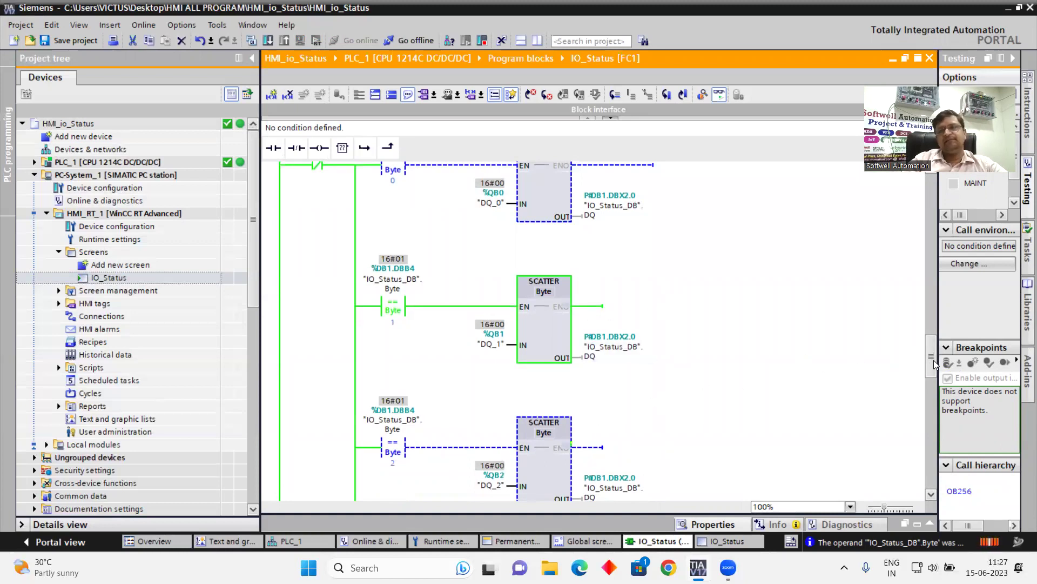
drag(930, 368, 923, 225)
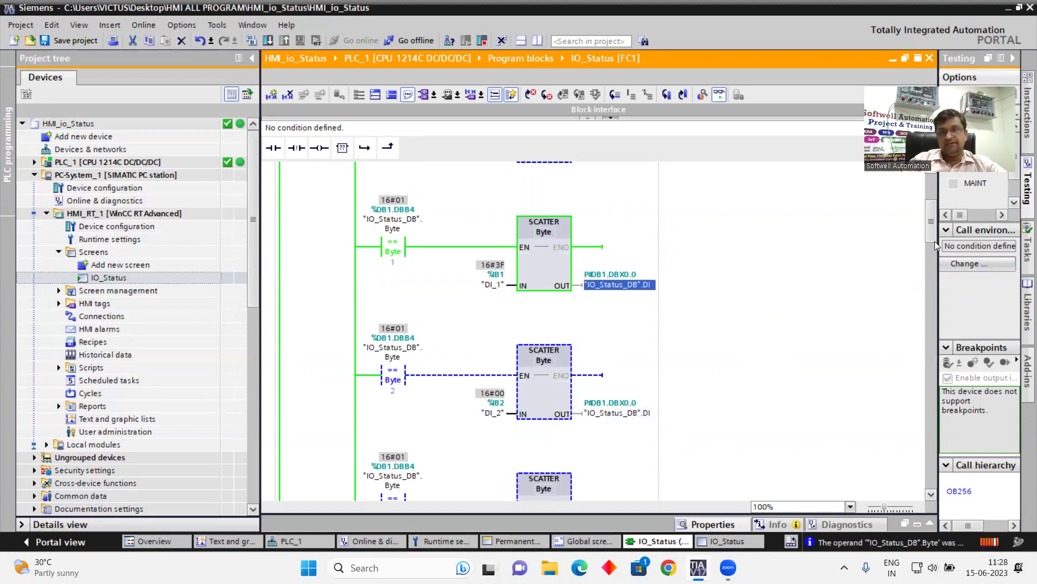
drag(931, 242, 927, 343)
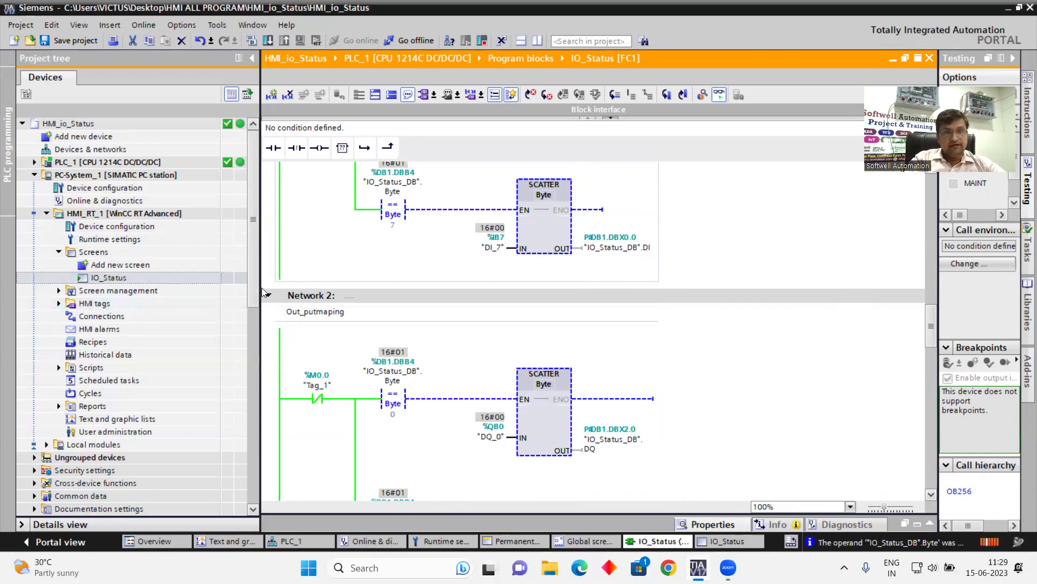
Step: Open the text and graphic lists of HMI_RT_1
drag(251, 307, 254, 359)
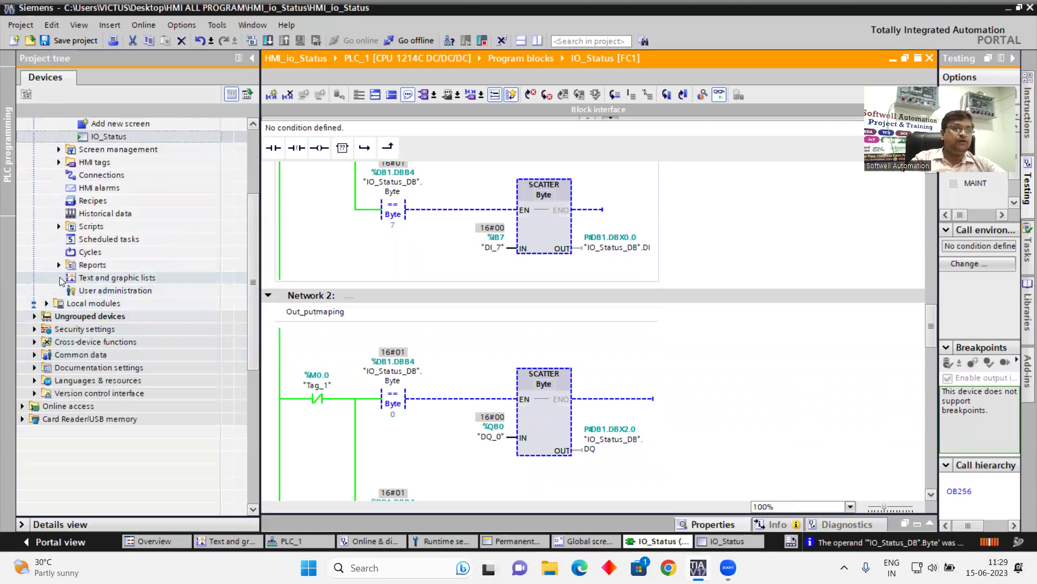
click(86, 266)
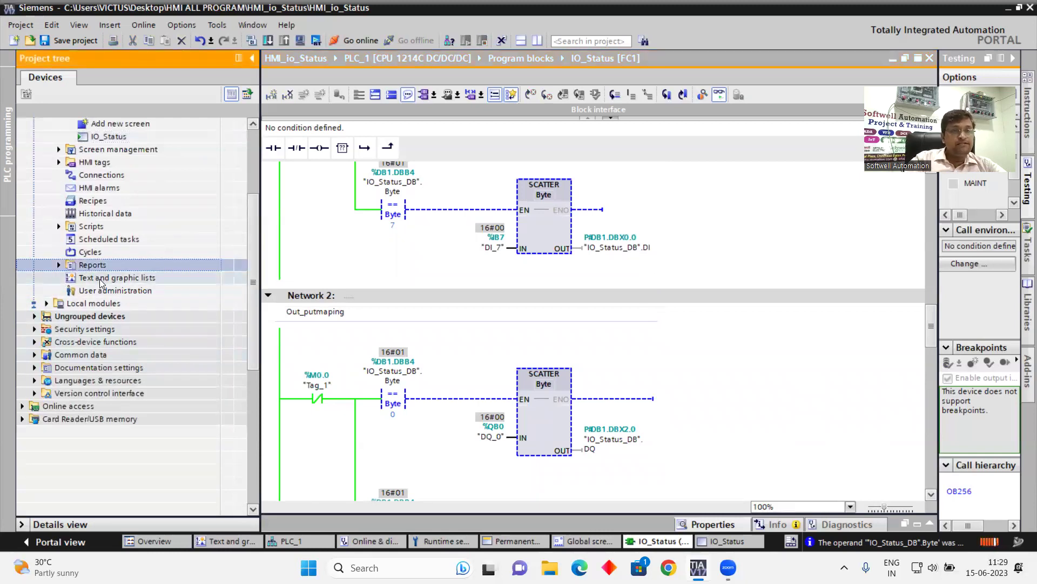
double_click(101, 280)
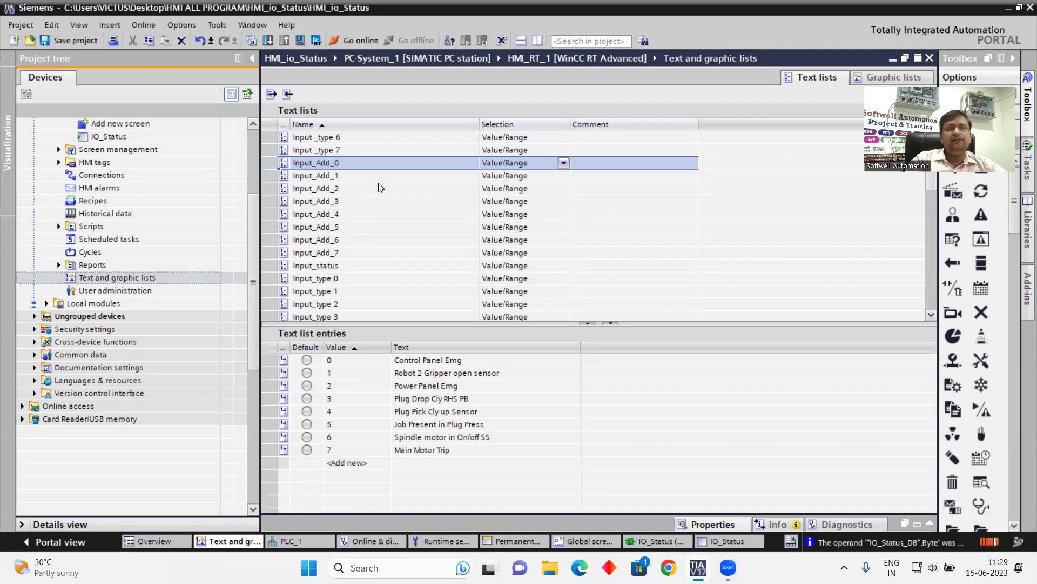
Step: Review the entries of the text lists Input_Add_0 through Input_Add_4
click(342, 177)
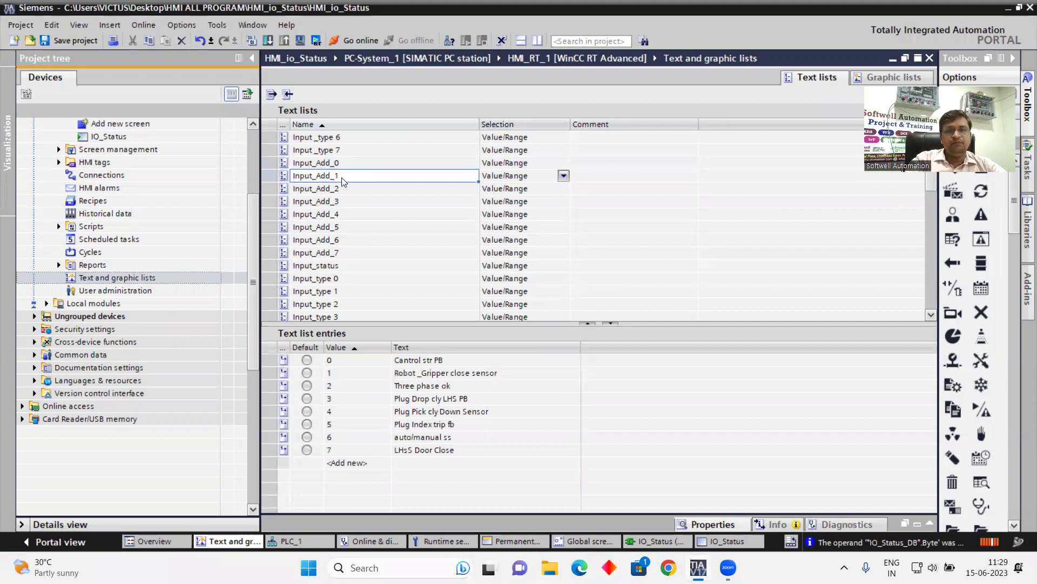
click(338, 190)
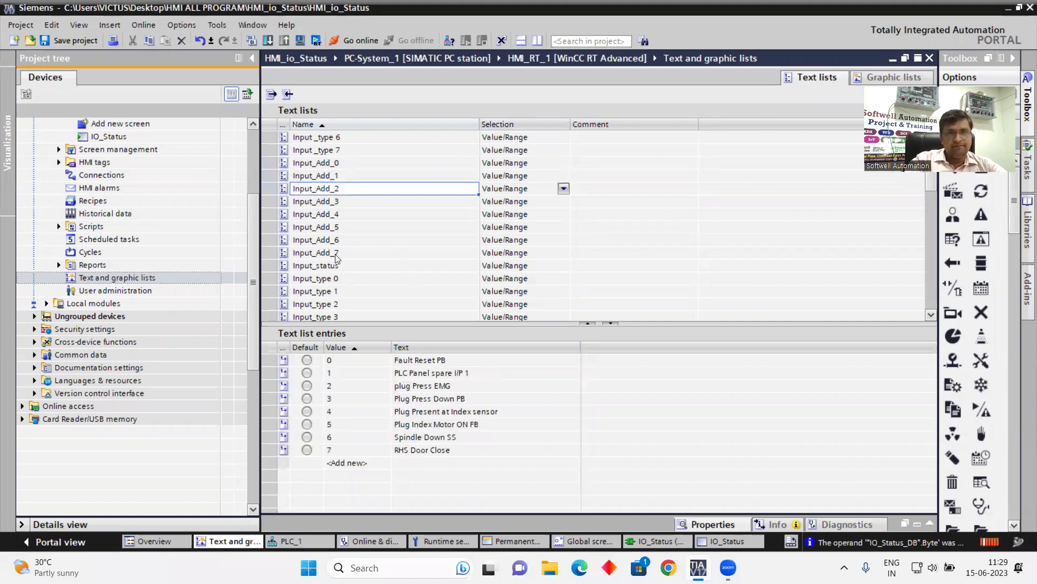
click(337, 204)
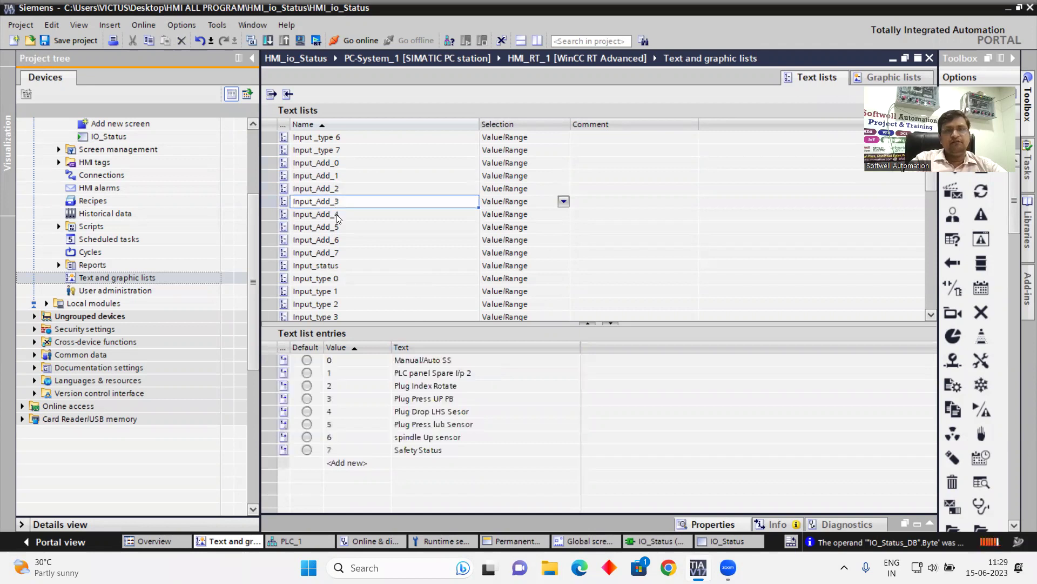
click(336, 216)
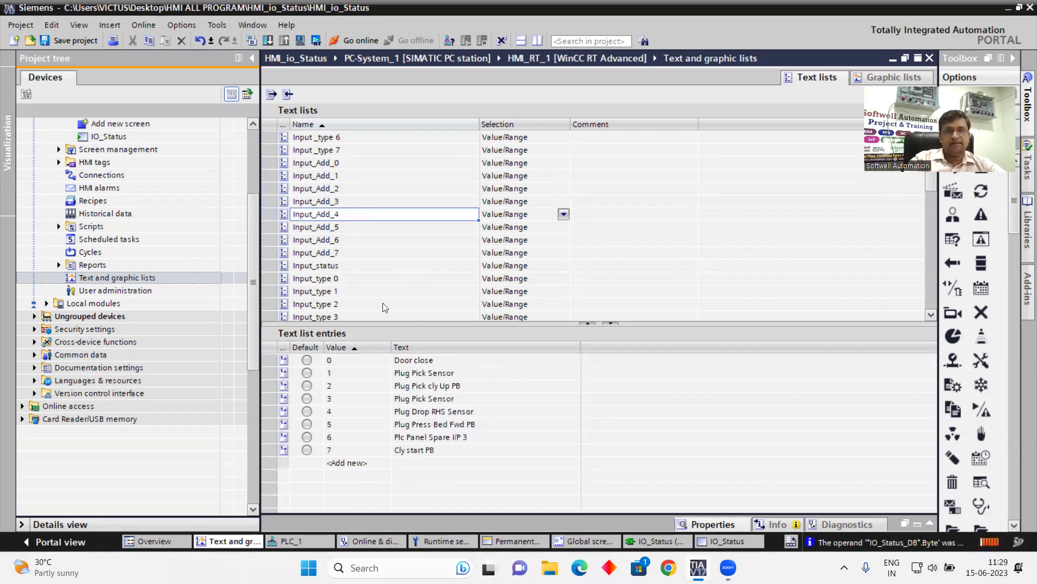
click(330, 166)
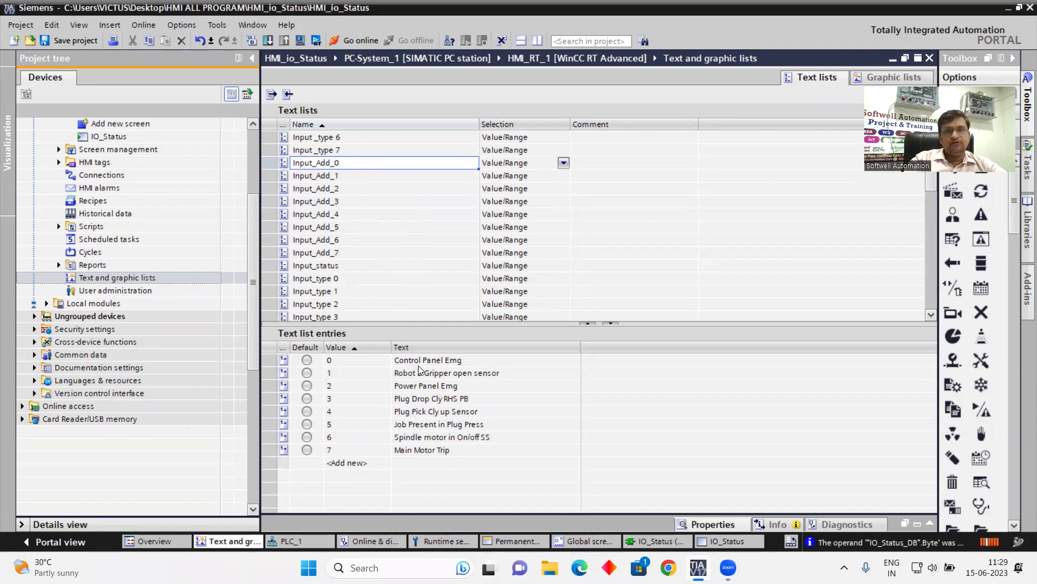
click(342, 175)
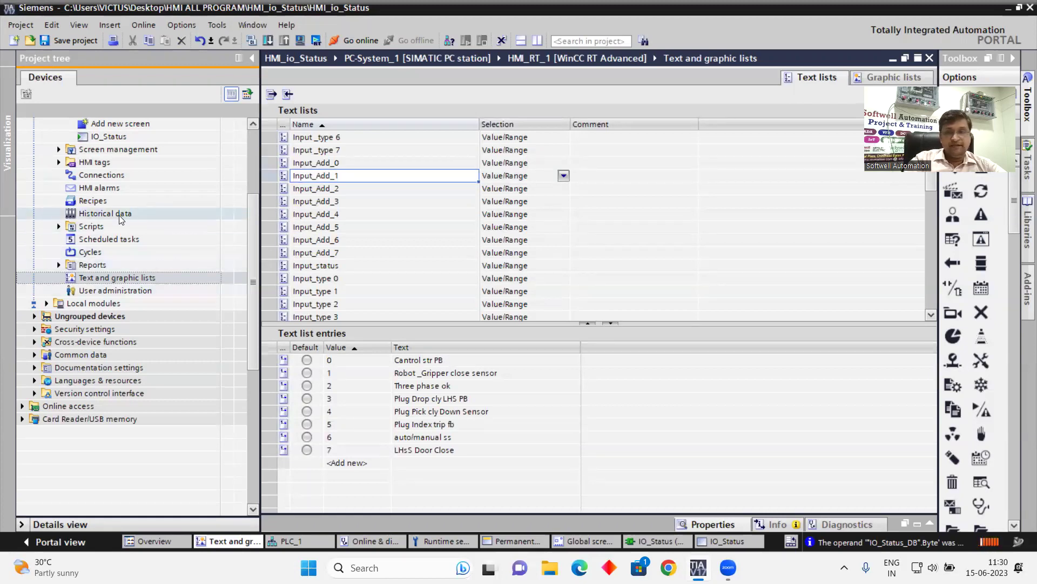
Step: Compare the IO_Status screen's tag names with the text lists, examining the value 0 entry of Input_Add_4
click(719, 542)
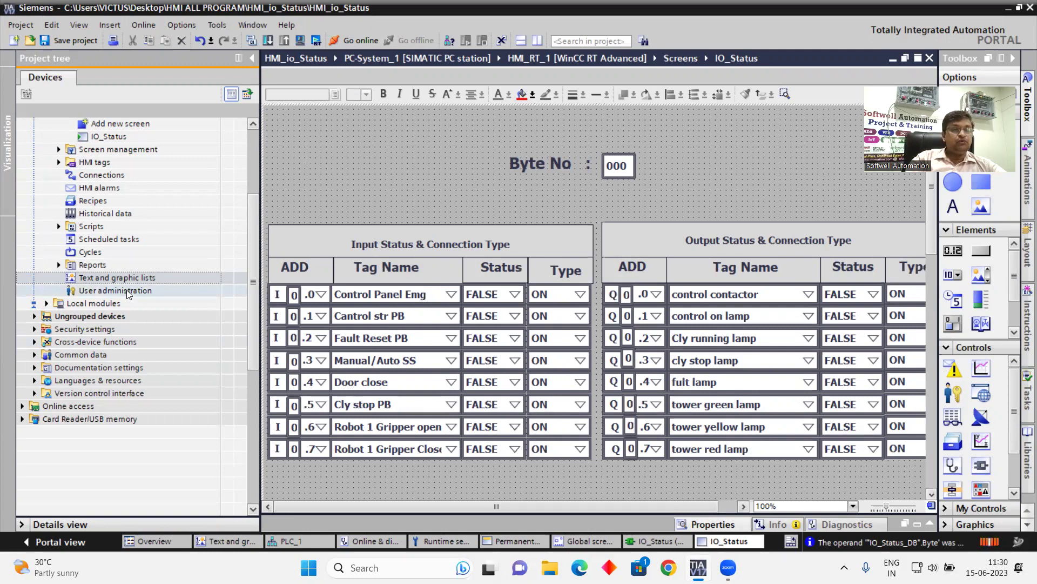
double_click(86, 277)
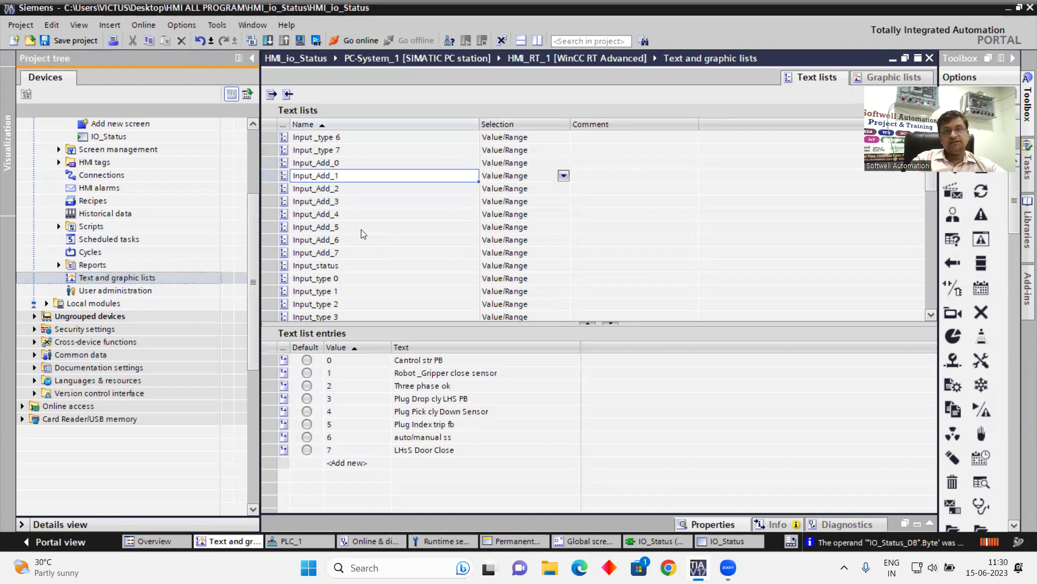
click(320, 215)
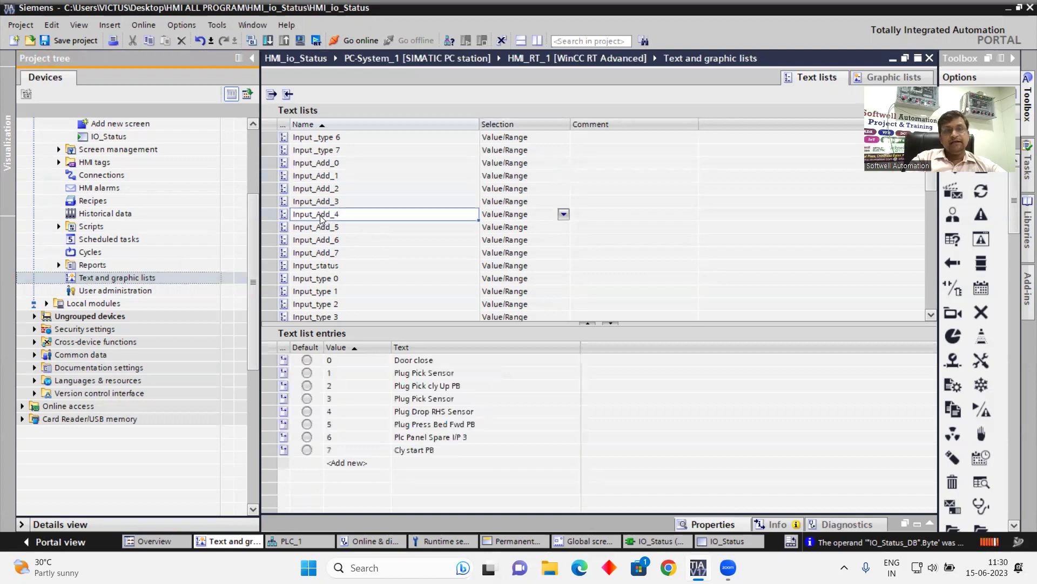
click(412, 363)
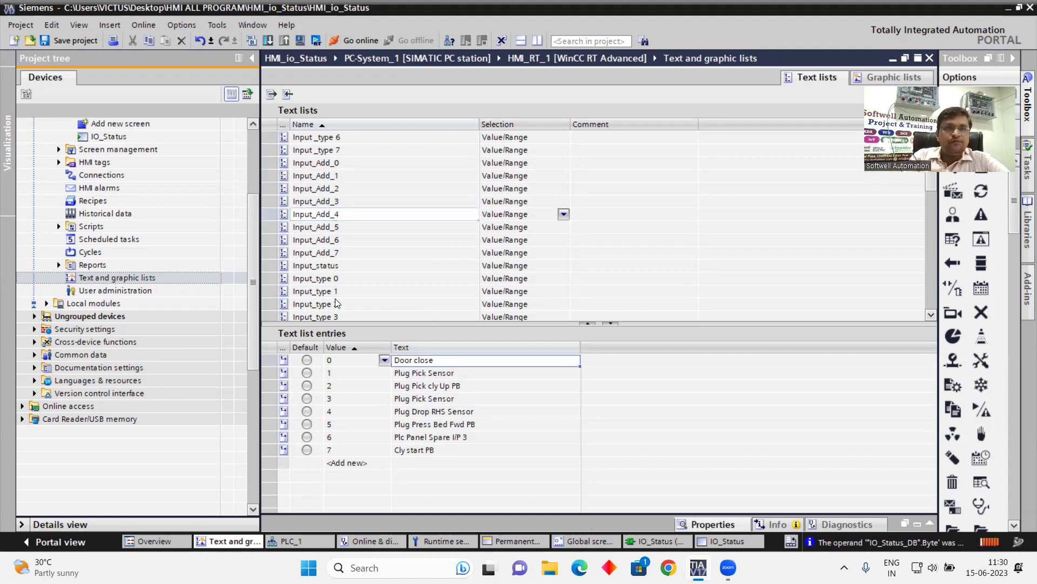
Step: Open the IO_Status screen and display the properties of the status field in the Control Panel Emg row
drag(253, 306, 251, 270)
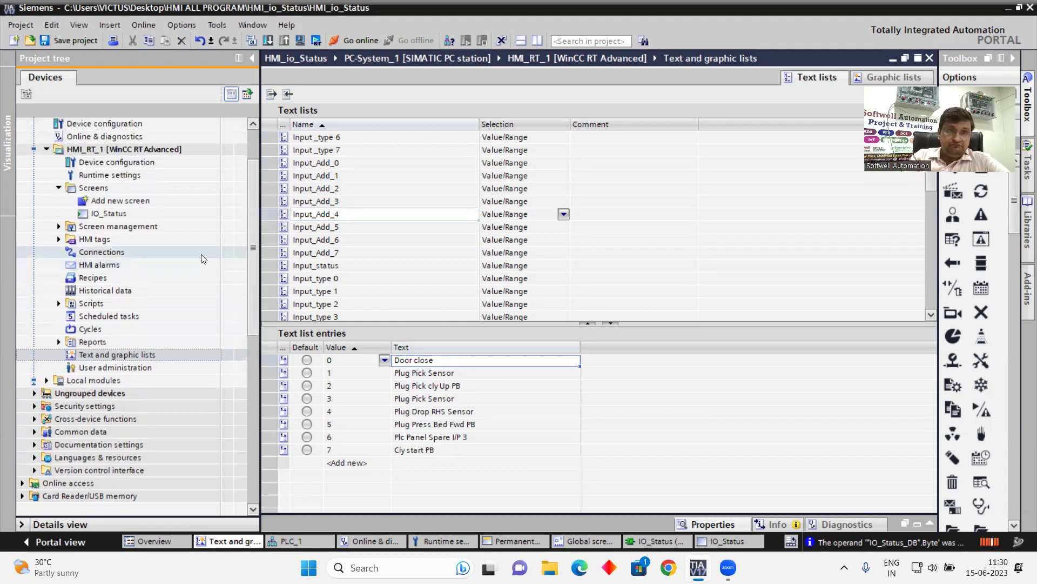
click(120, 215)
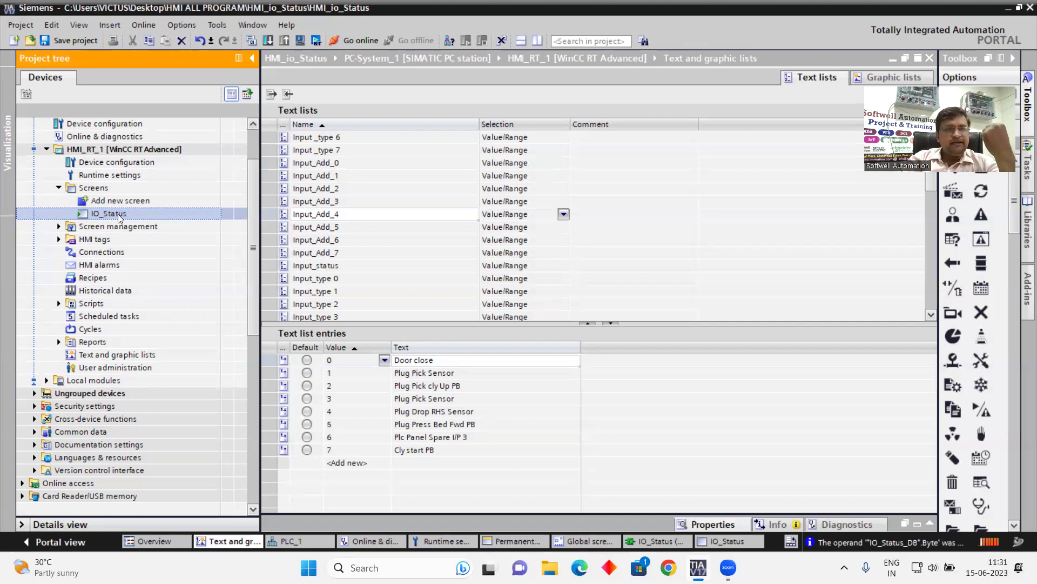
double_click(118, 214)
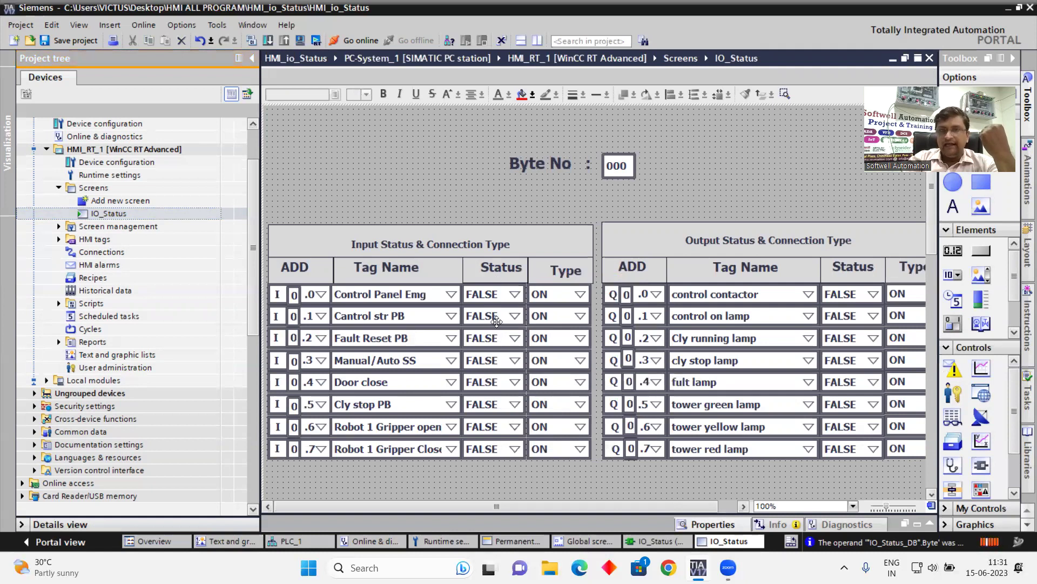
click(488, 295)
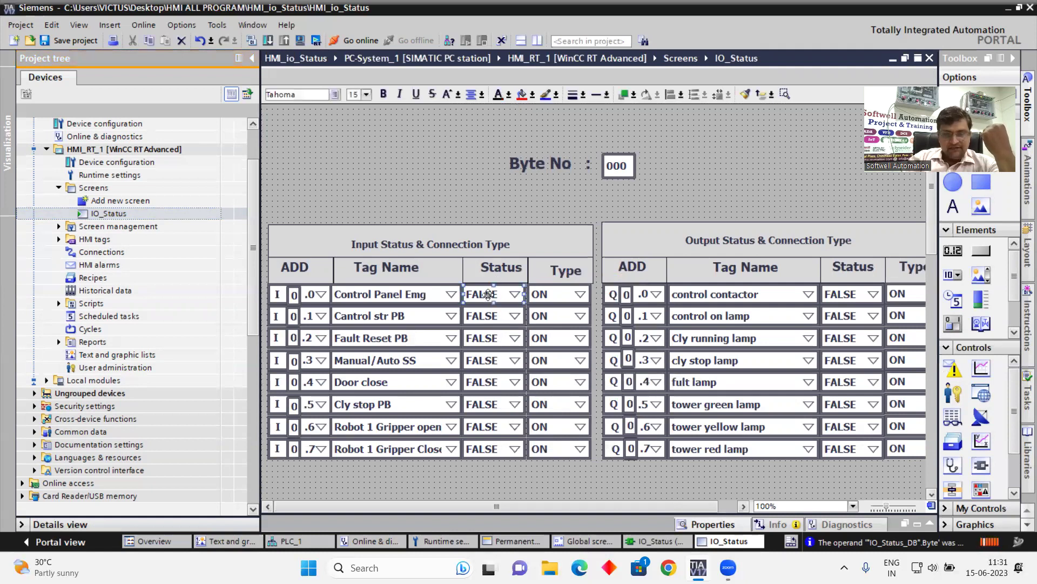
right_click(488, 294)
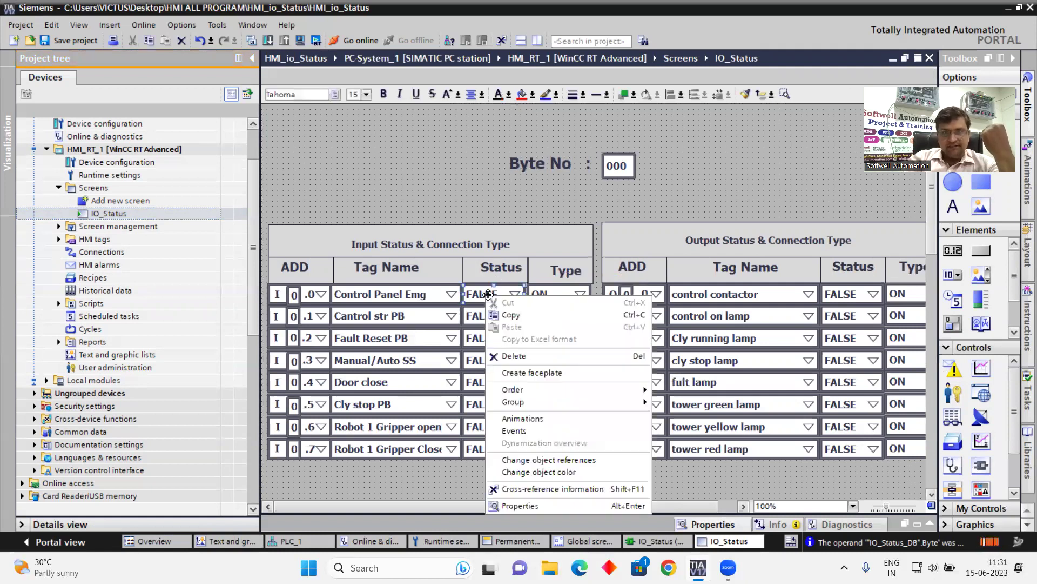
click(542, 506)
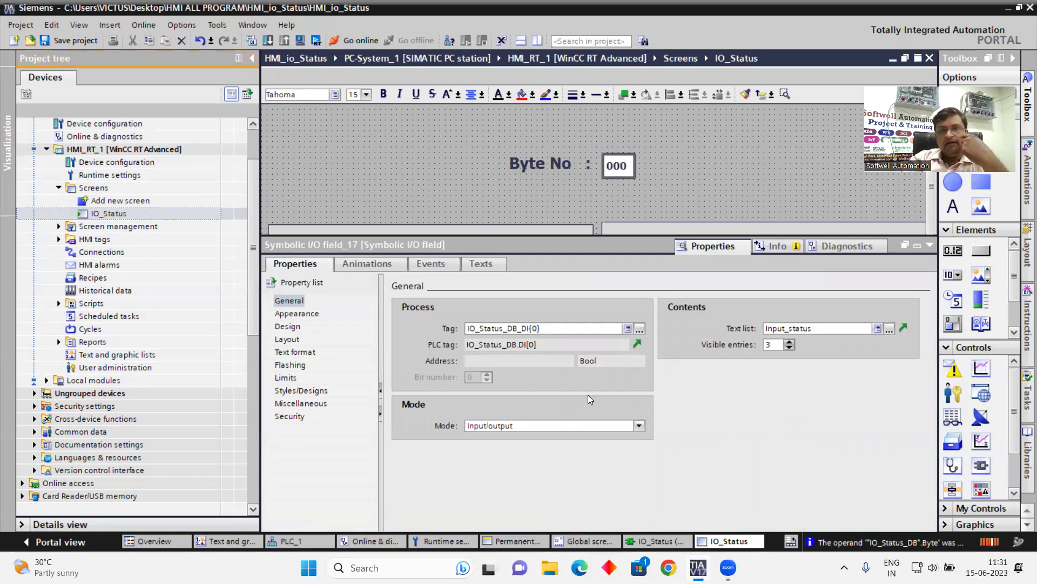
Step: Examine the DI and DQ arrays of IO_Status_DB in the status field's tag selection, including their full addresses, and close the selection
click(640, 329)
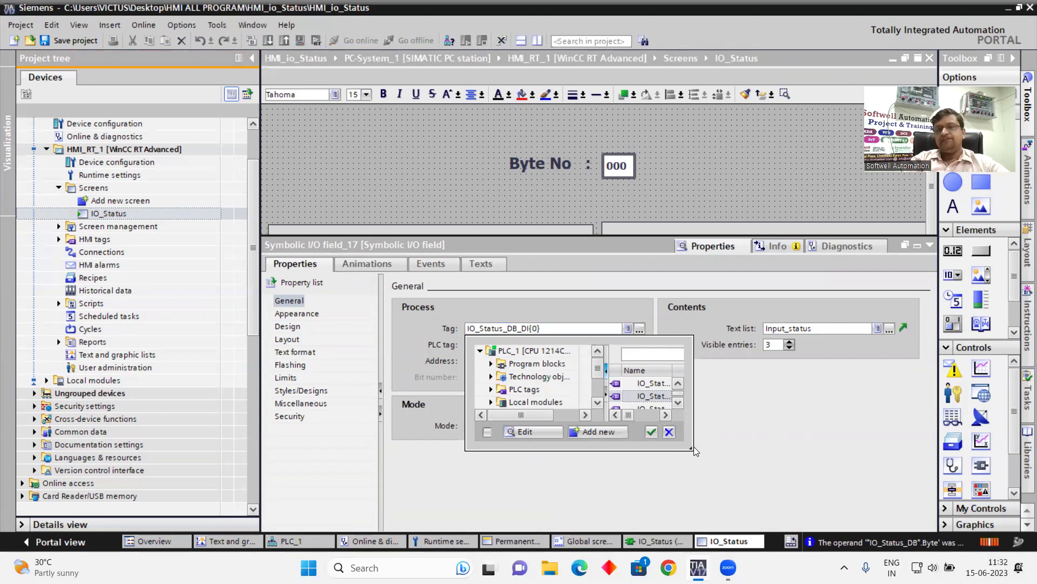
drag(689, 448, 900, 543)
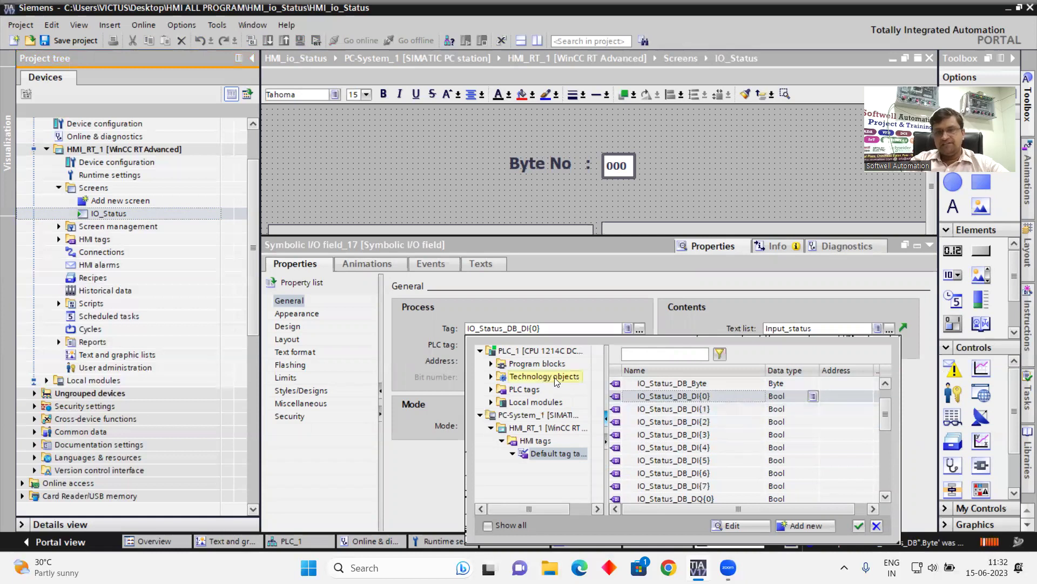
click(491, 363)
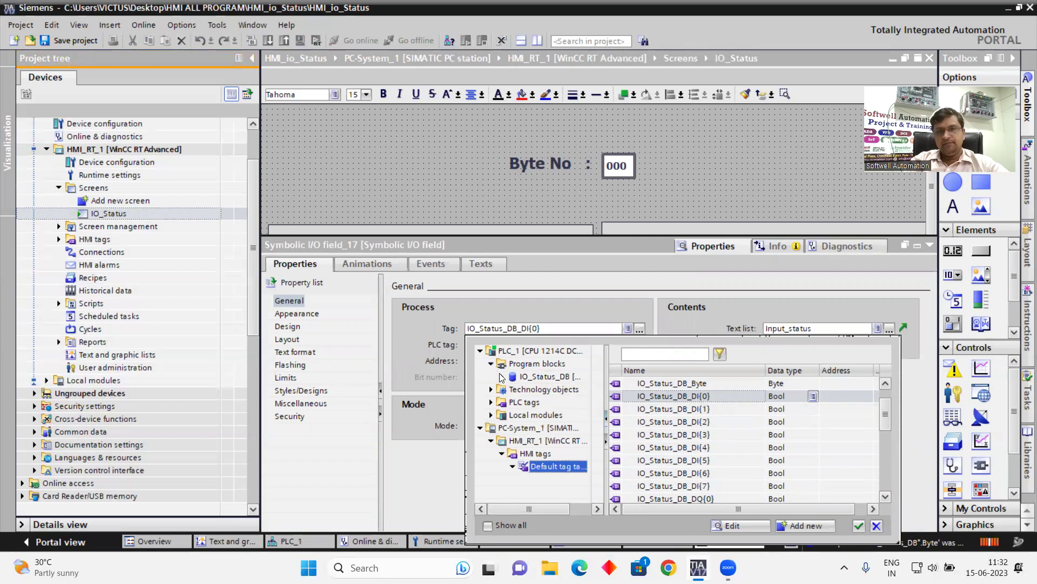
click(502, 376)
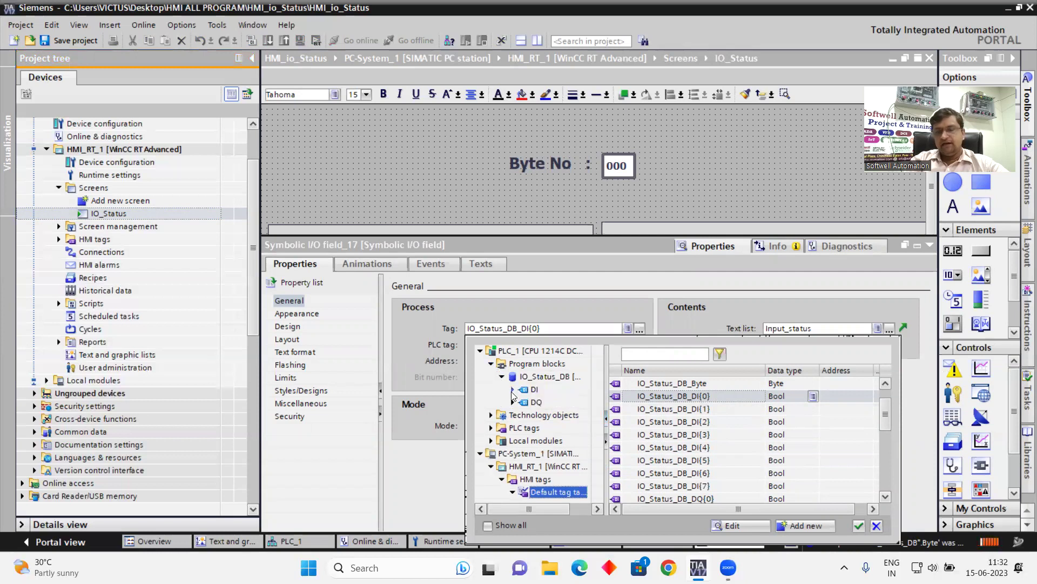
click(513, 390)
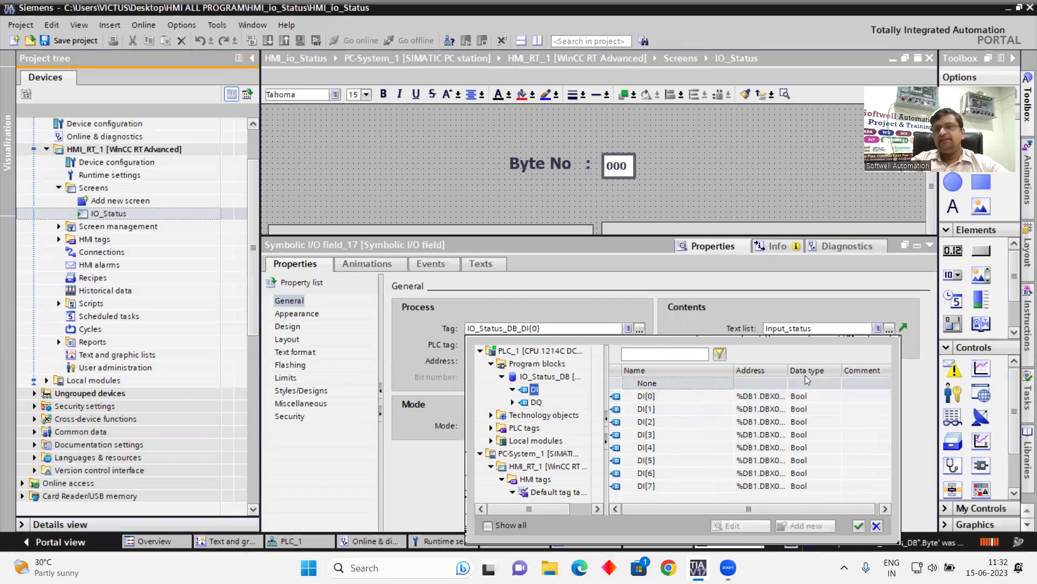
drag(787, 368, 862, 370)
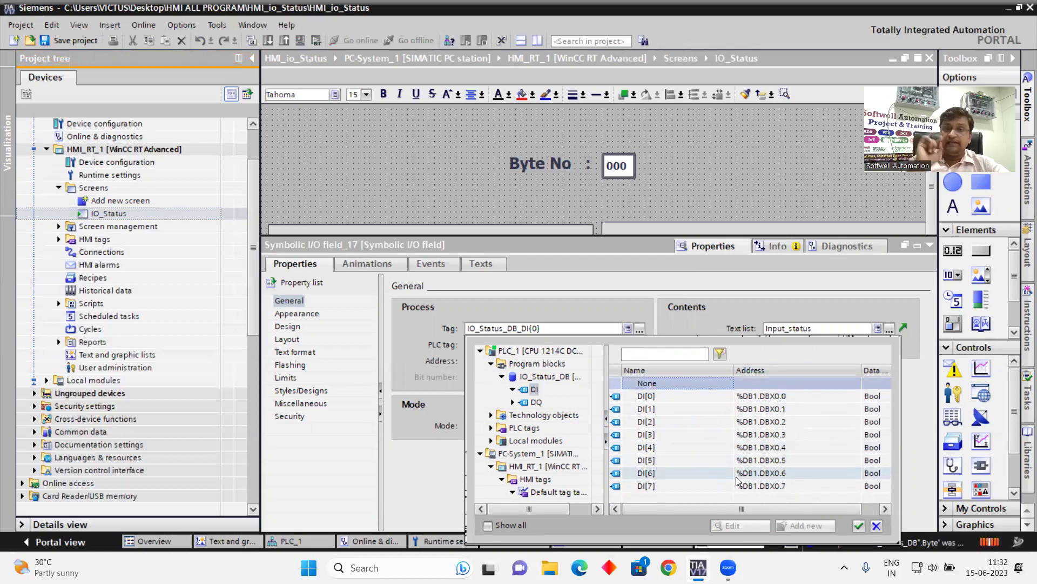
click(535, 402)
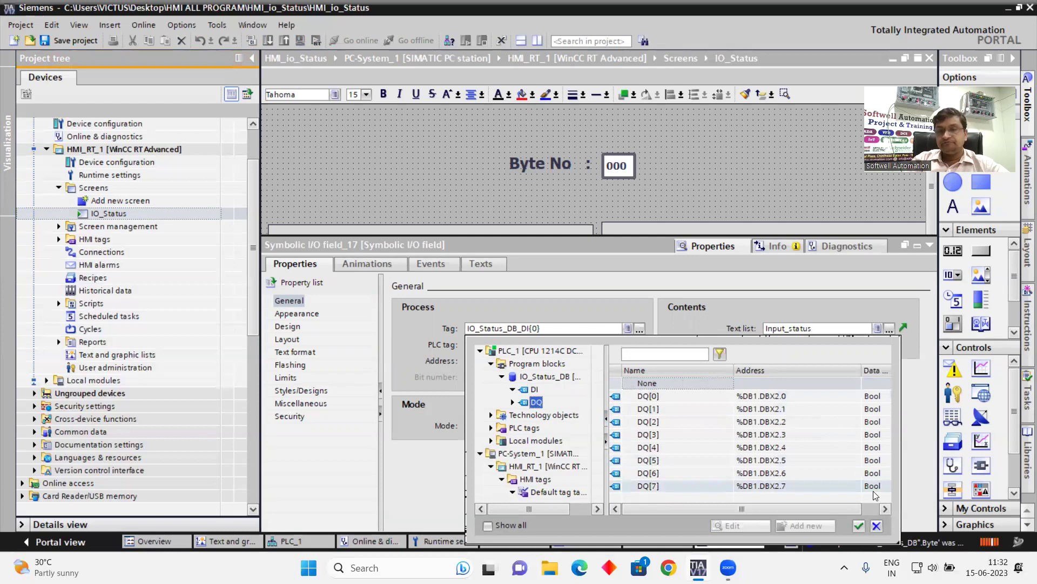
click(918, 392)
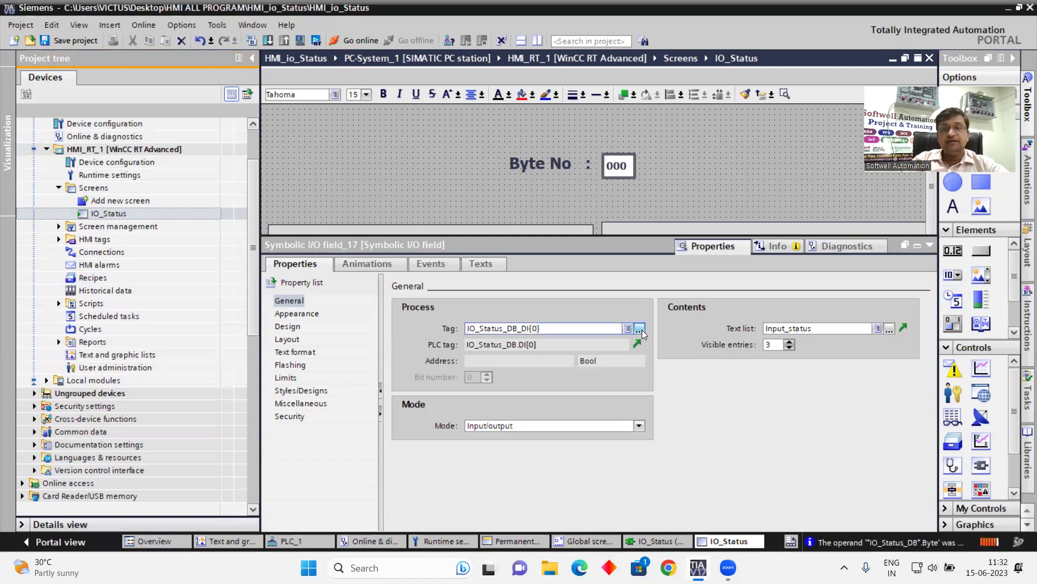
Step: Close the field properties and inspect the process tags assigned to the input and output status fields
click(929, 246)
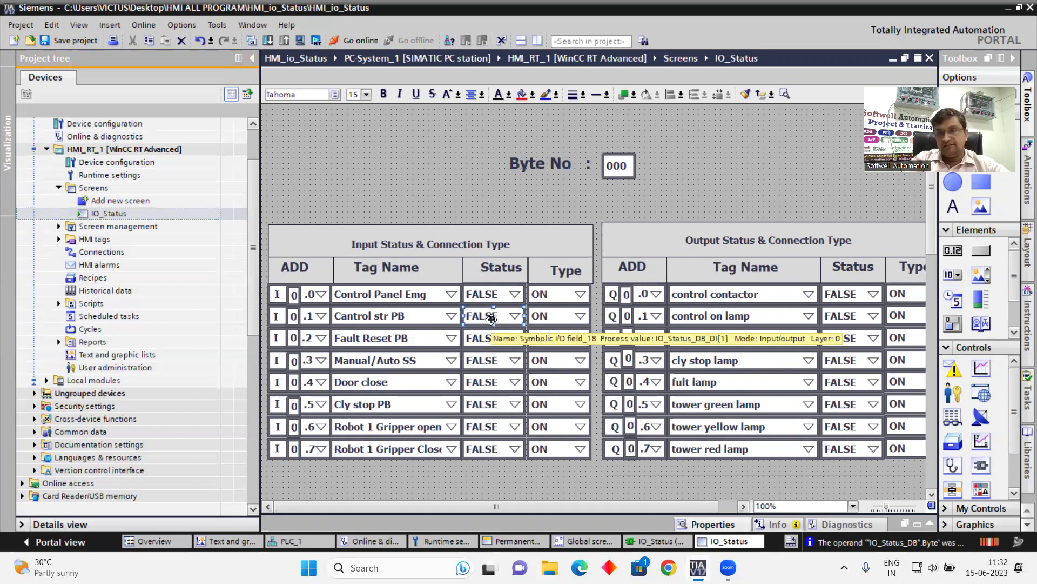
click(481, 360)
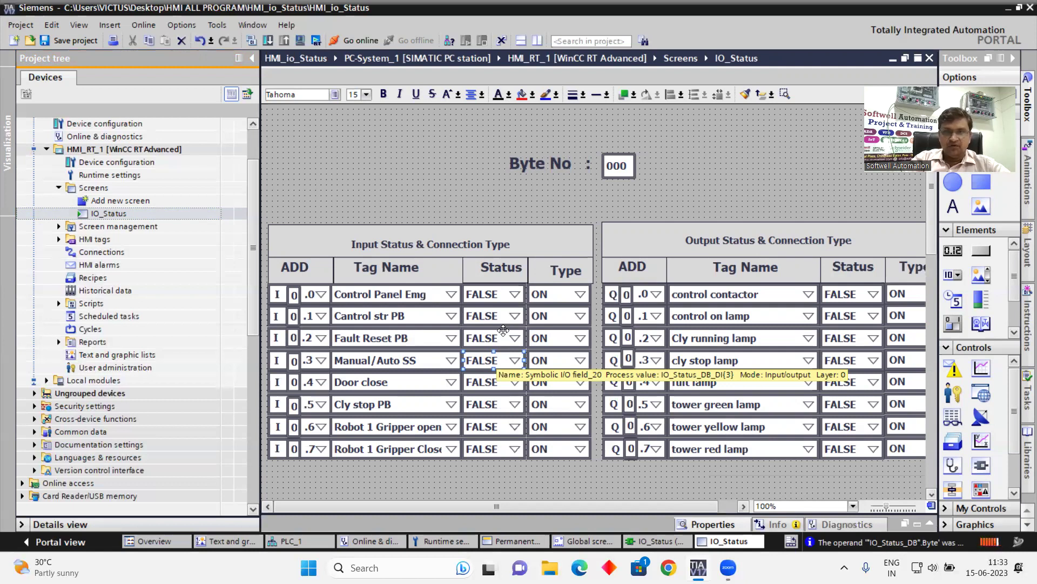
click(493, 383)
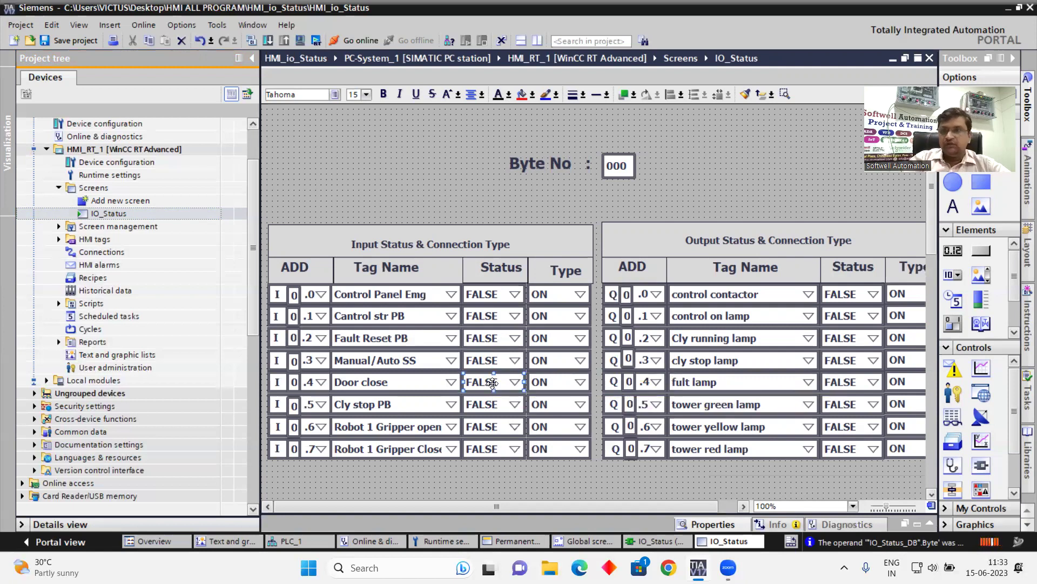
click(705, 503)
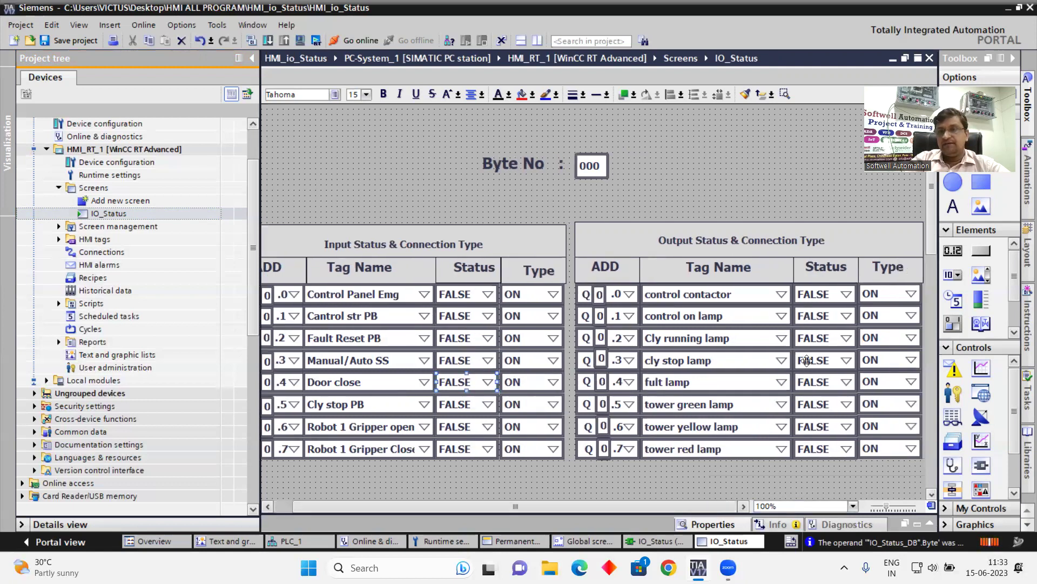
click(836, 298)
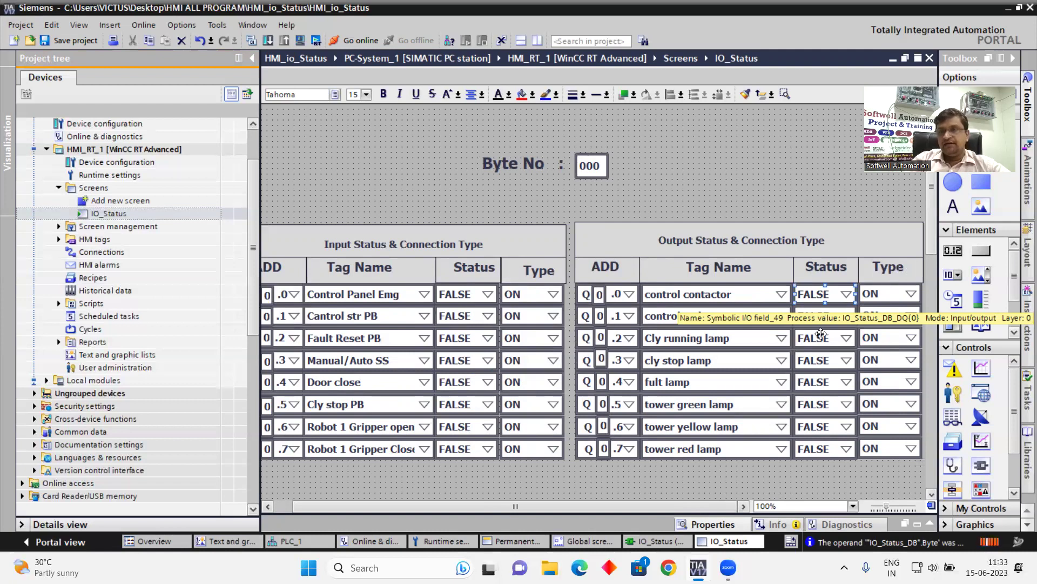
click(817, 360)
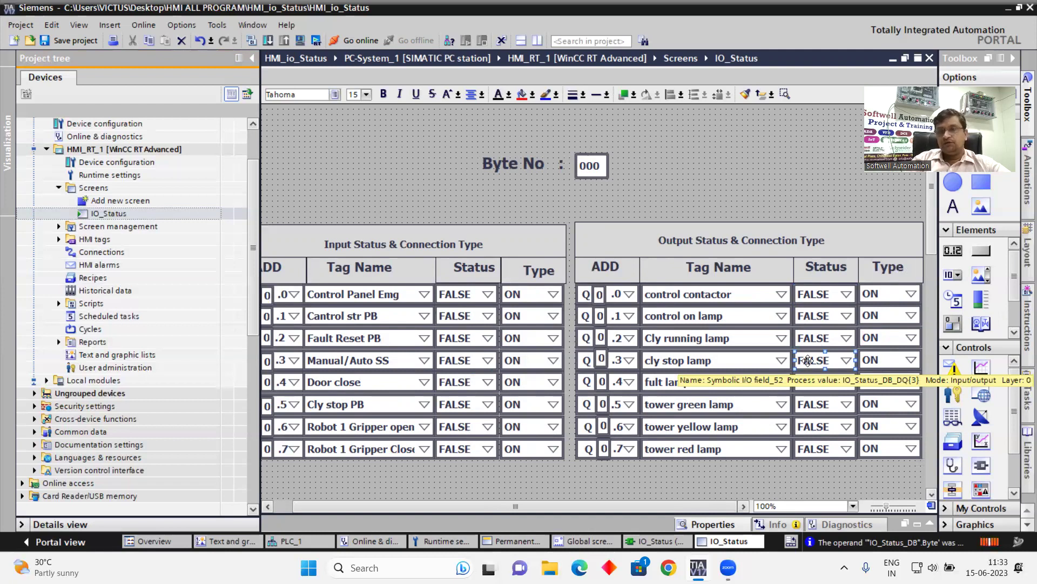
Step: Inspect the DQ array of IO_Status_DB in the tag selection of the cly stop lamp status field, then close the selection and properties
double_click(808, 360)
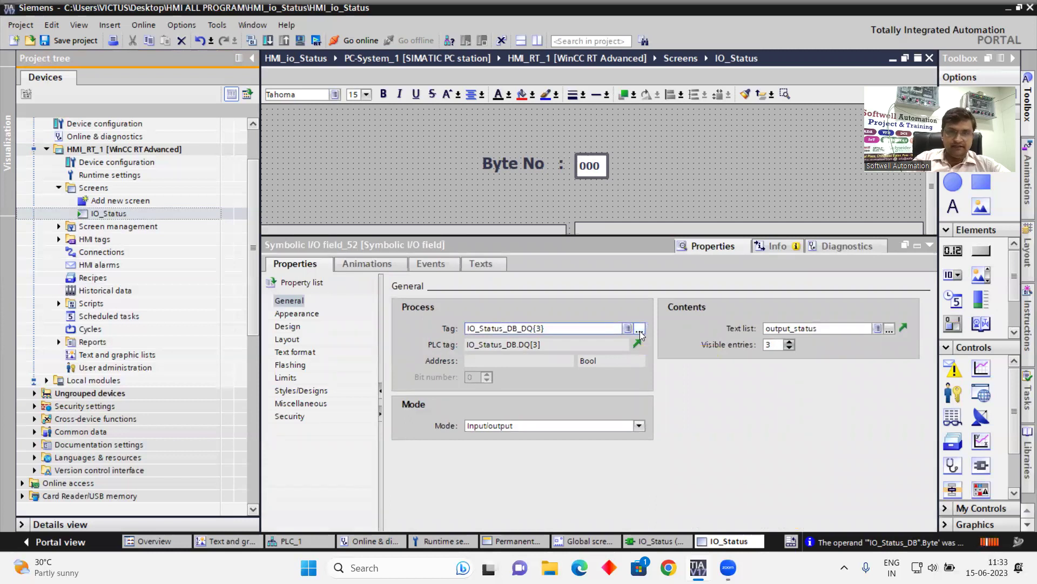
click(640, 331)
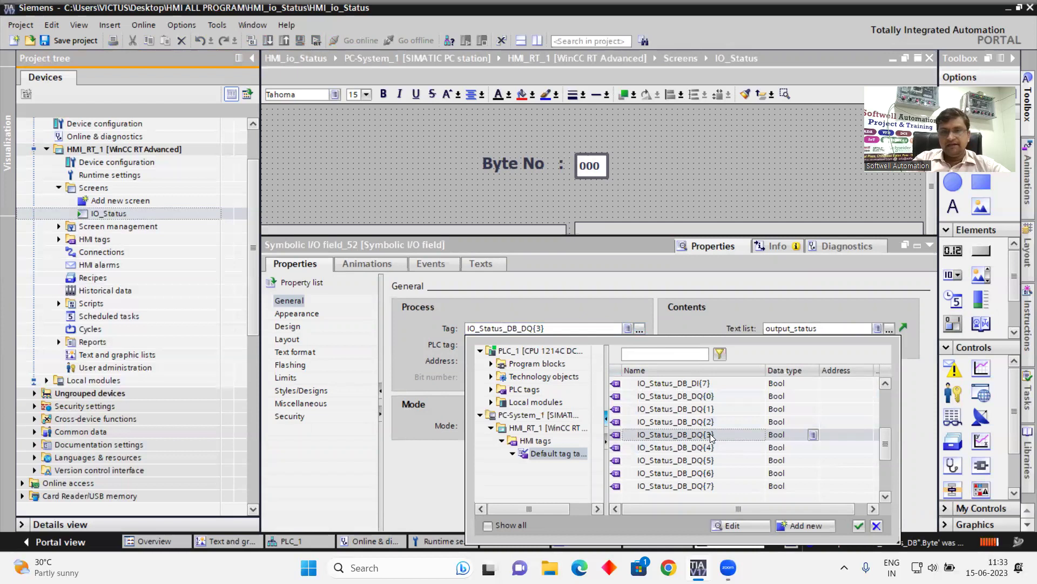
click(491, 364)
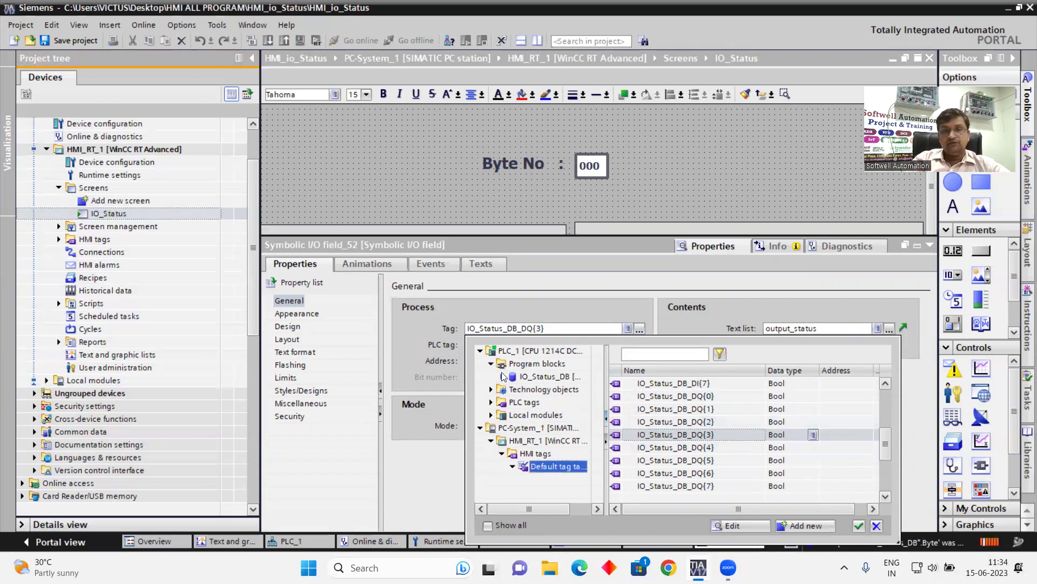
click(502, 377)
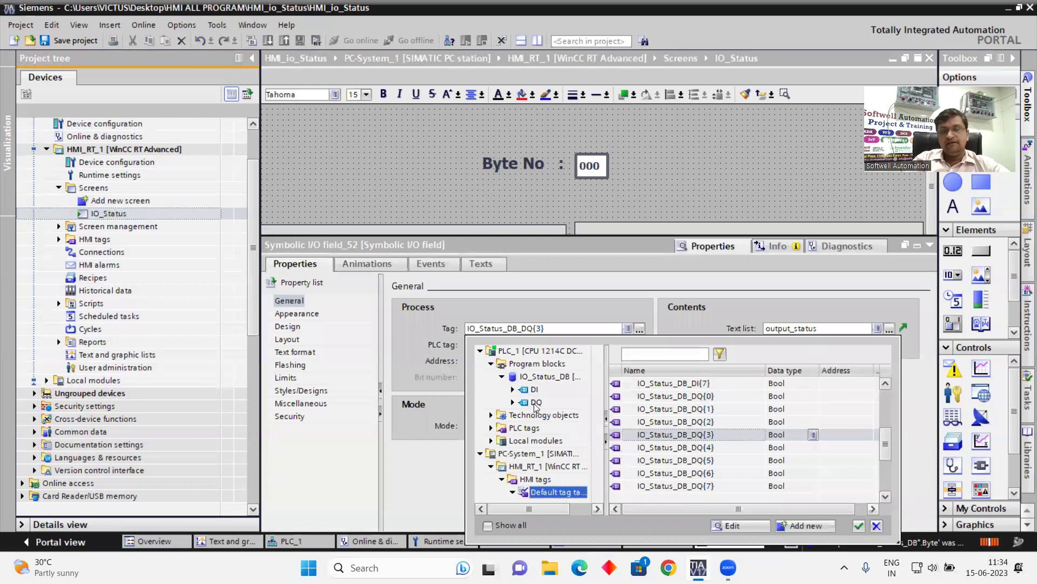
click(535, 402)
click(663, 437)
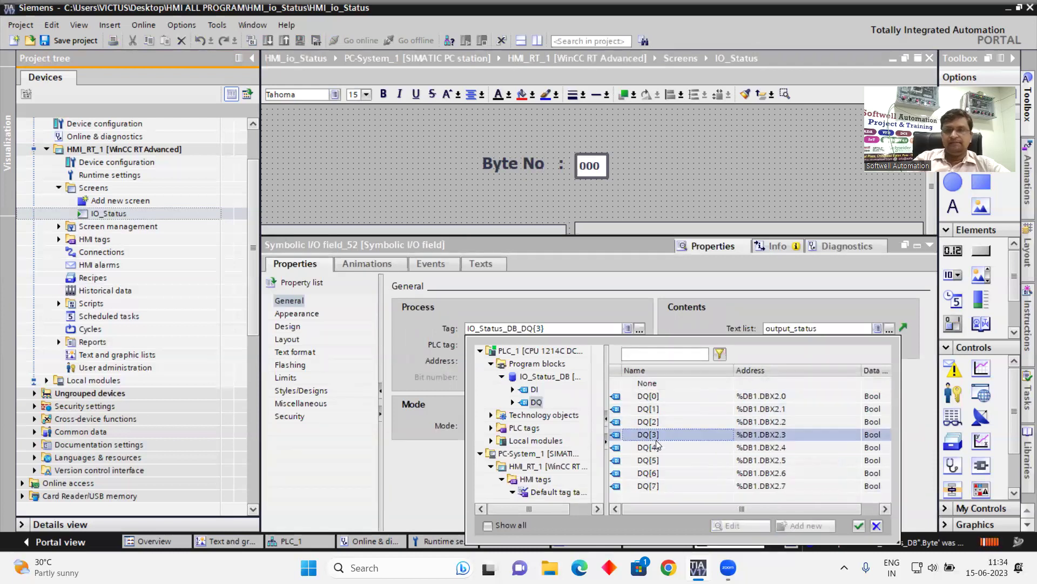
click(876, 525)
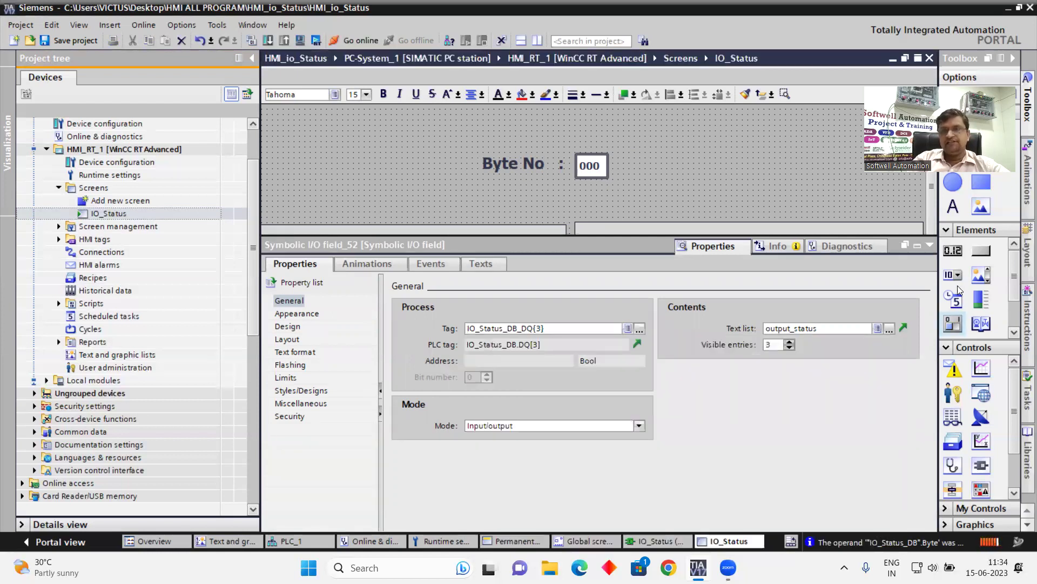
click(930, 247)
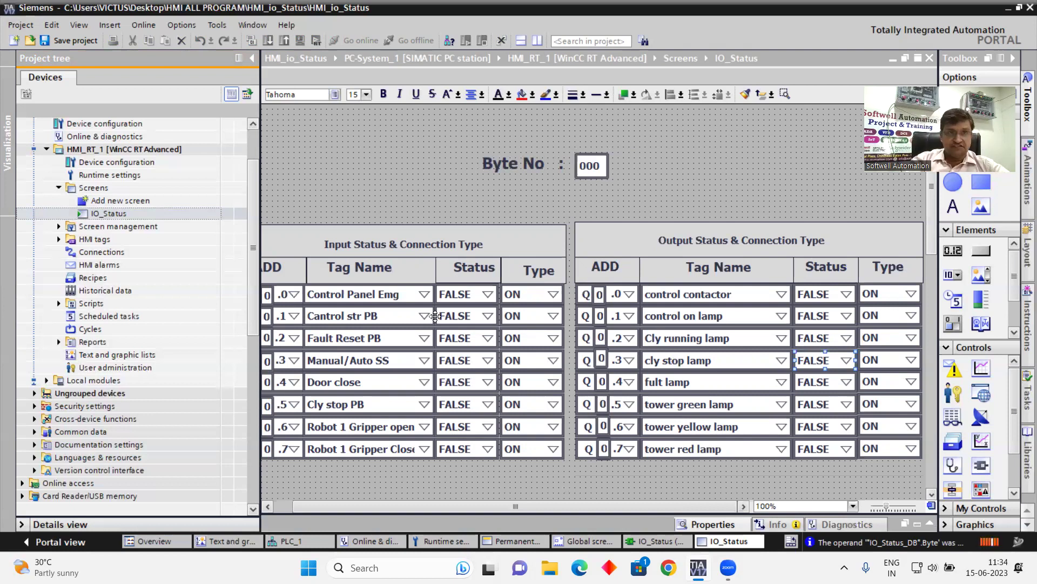
Step: Start the runtime simulation of HMI_RT_1 and bring its window to the front
click(143, 150)
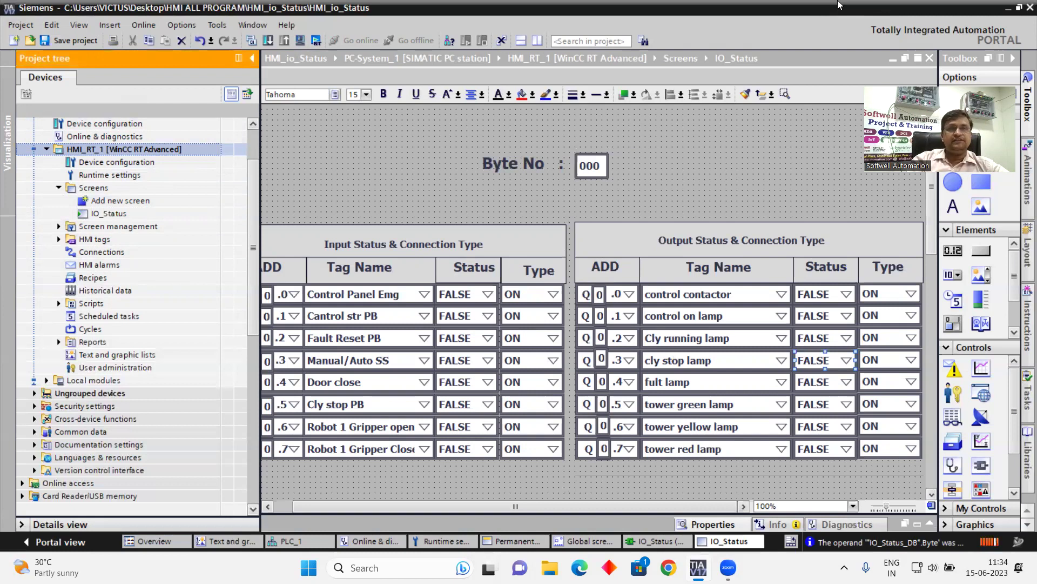
click(316, 41)
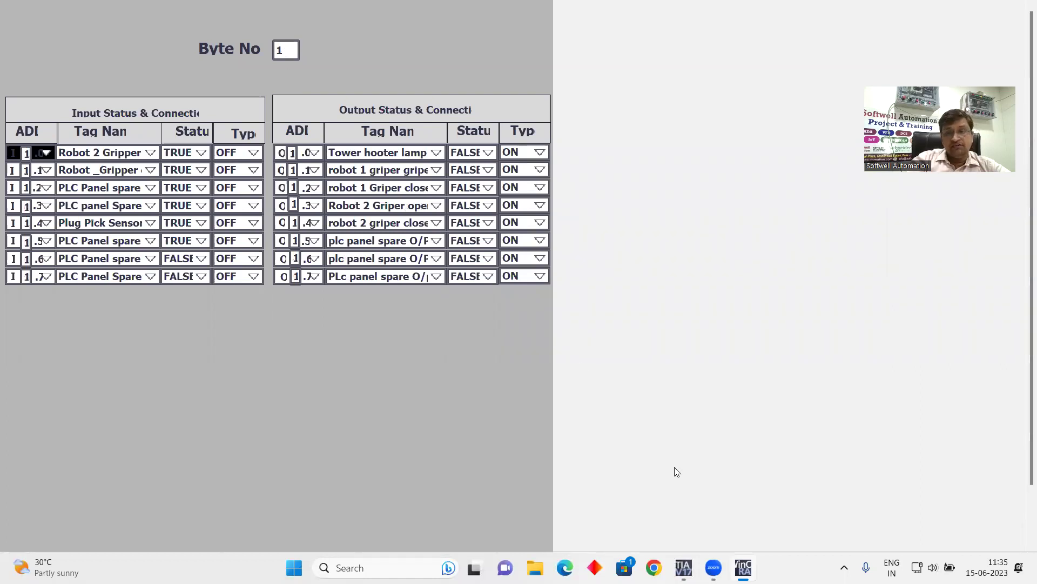
mouse_move(684, 568)
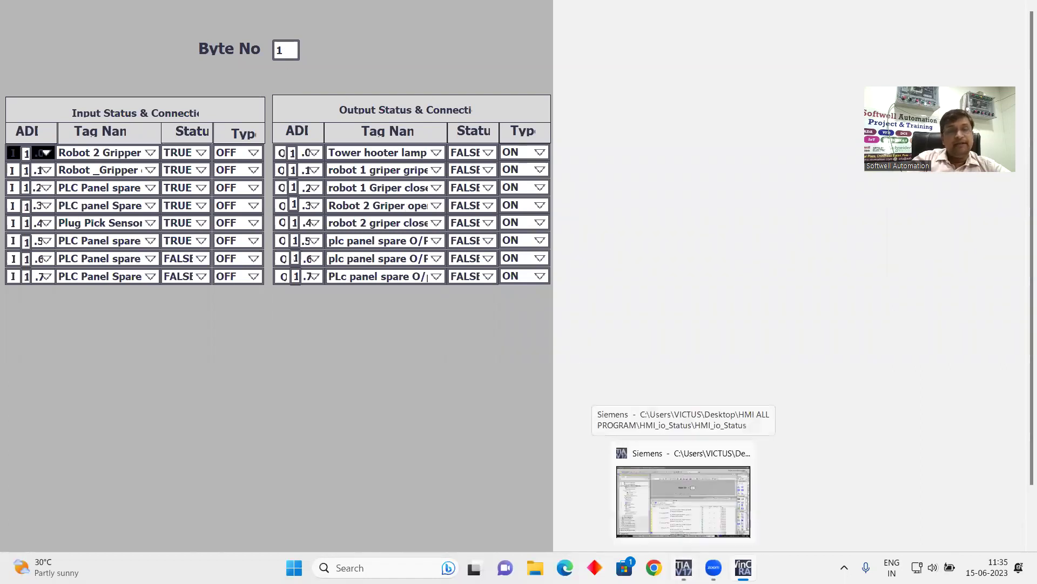
click(683, 497)
click(684, 567)
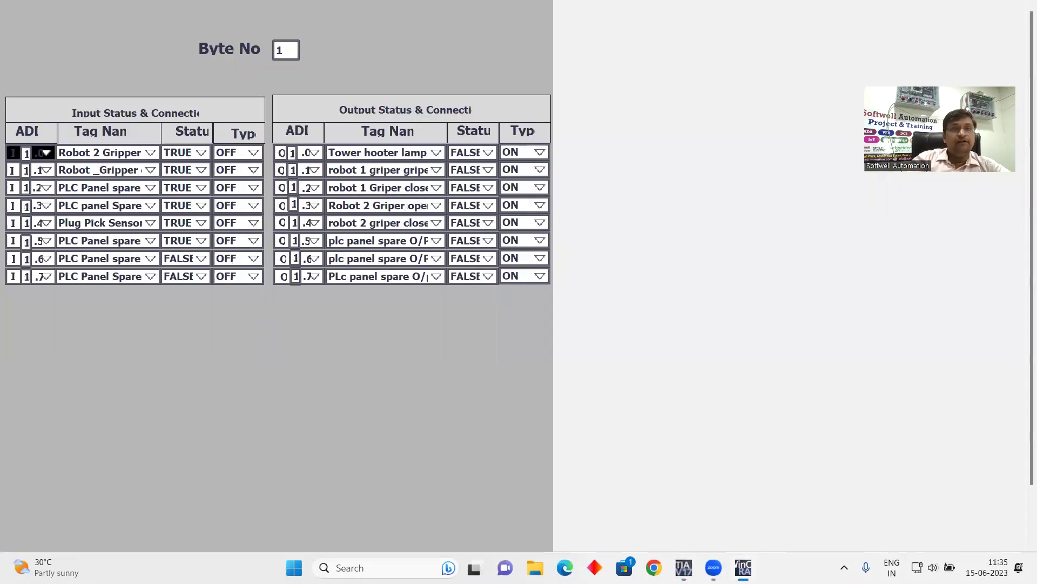
Step: Set the Byte No field on the running HMI screen to 0
click(282, 54)
text(0)
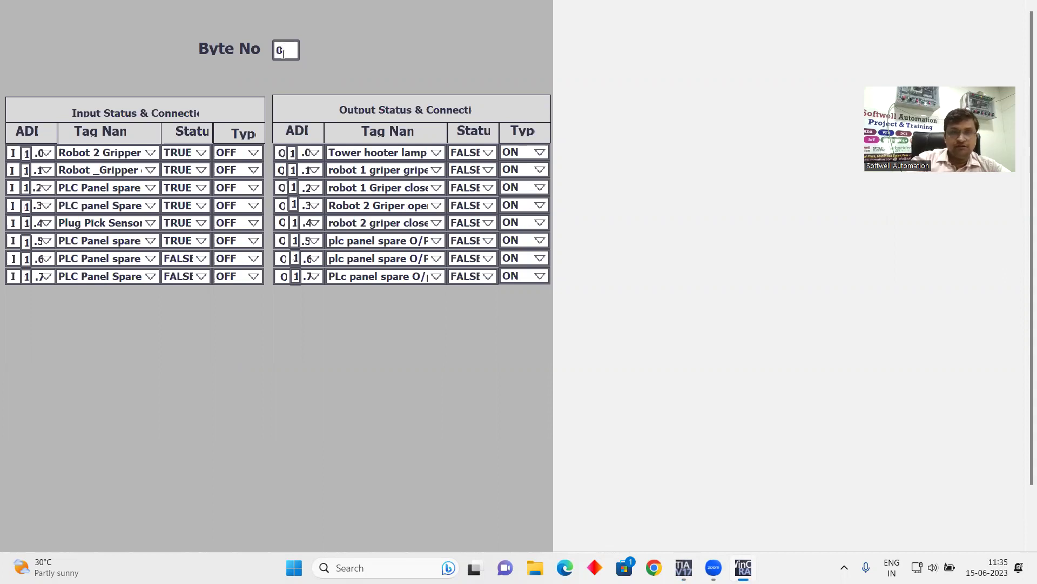
key(Return)
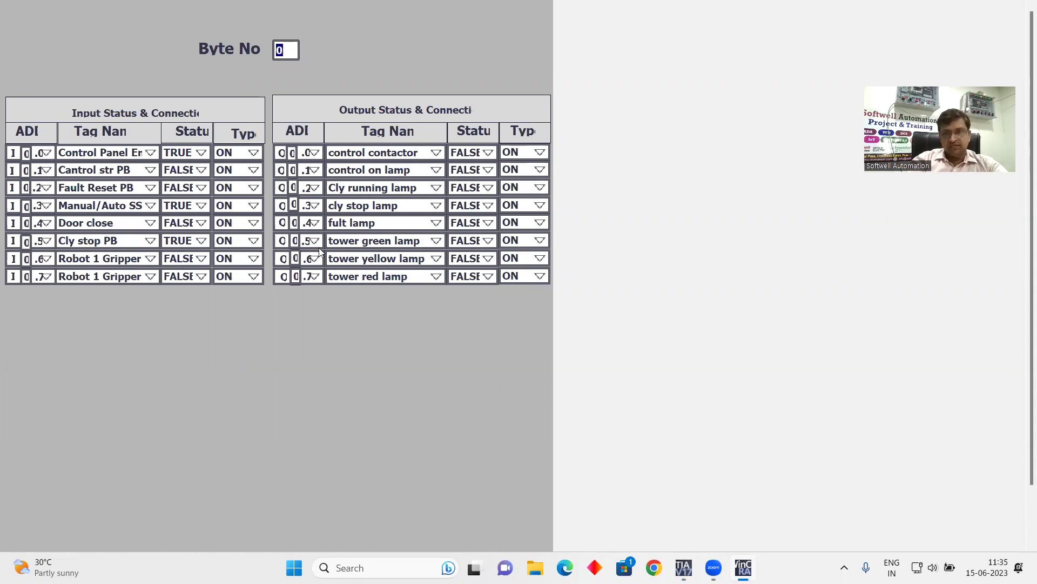
Step: Switch to TIA Portal, open the IO_Status [FC1] block of PLC_1 and examine the Input_Maping network online
click(683, 567)
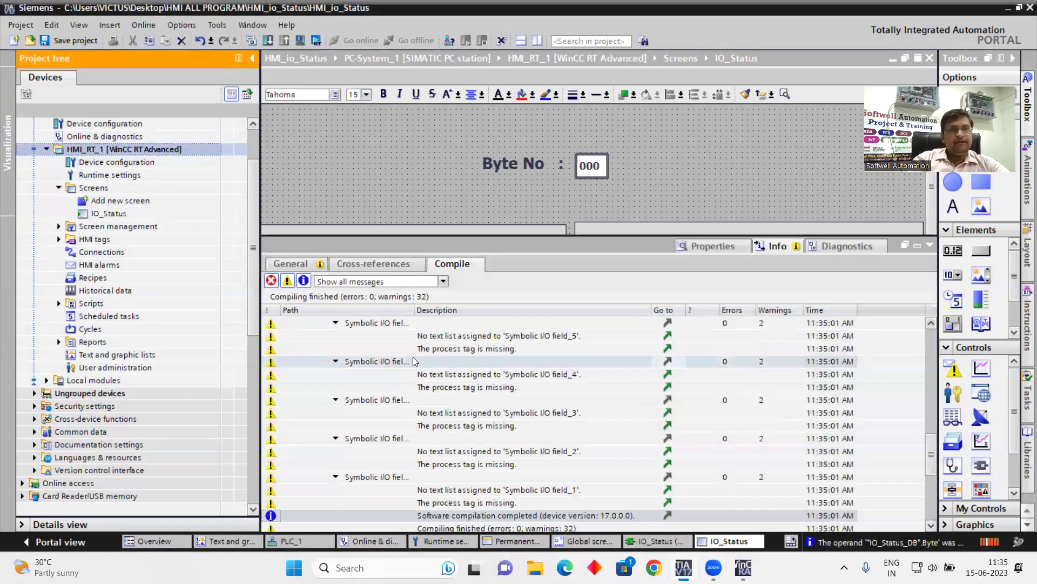
drag(256, 249, 260, 142)
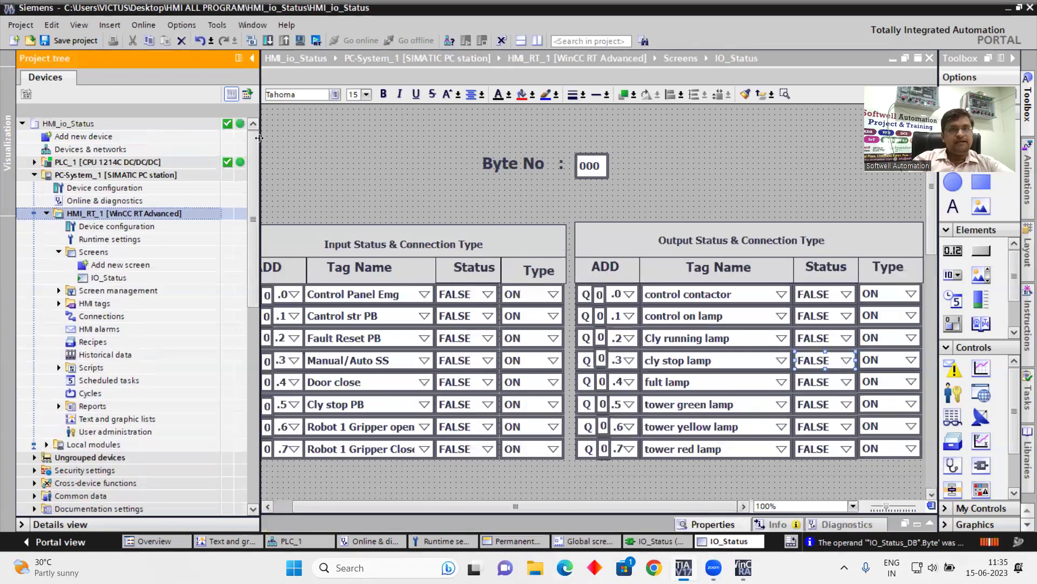
click(34, 167)
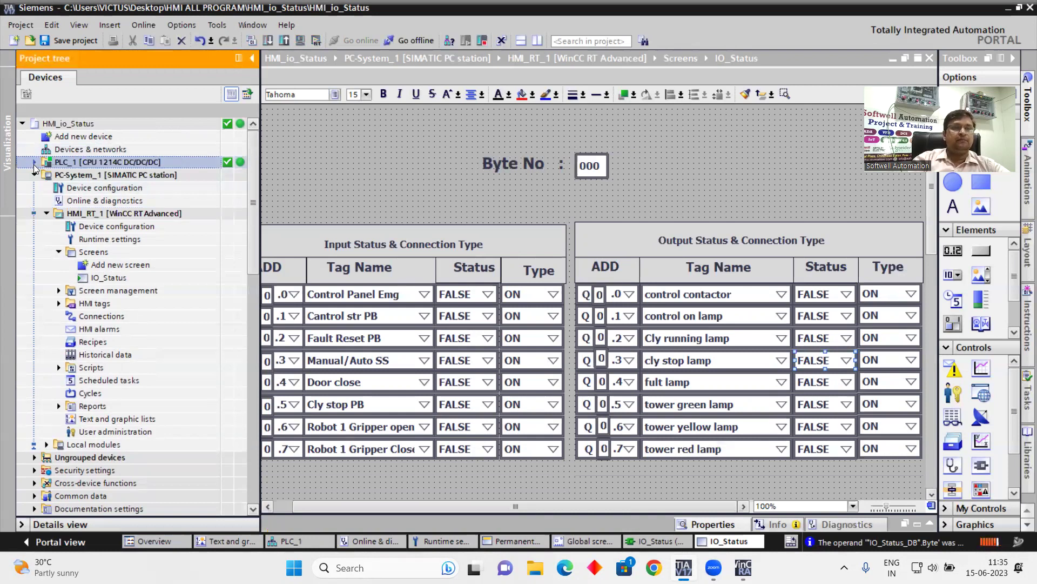
click(34, 162)
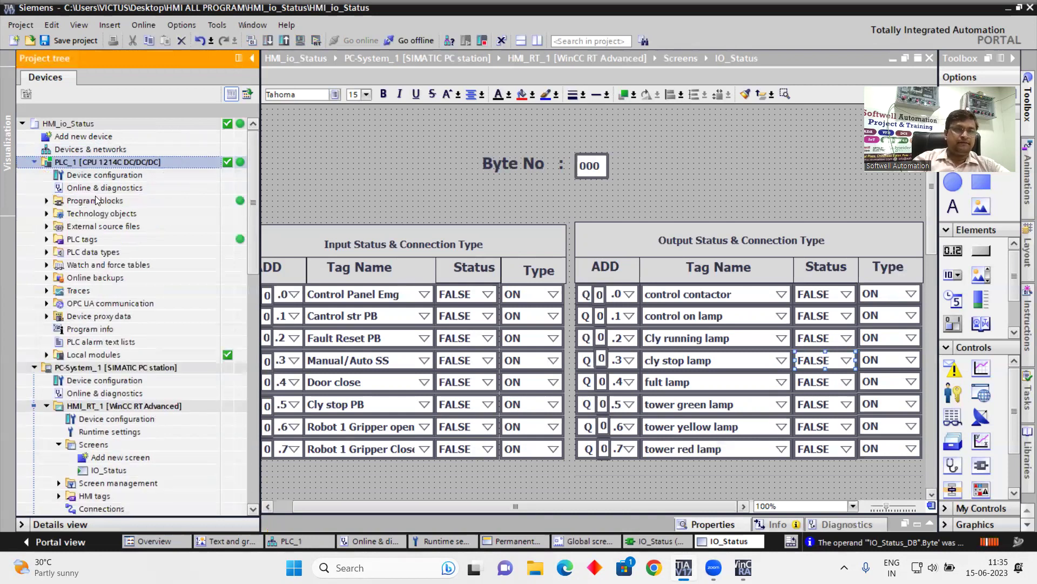
click(46, 201)
double_click(172, 238)
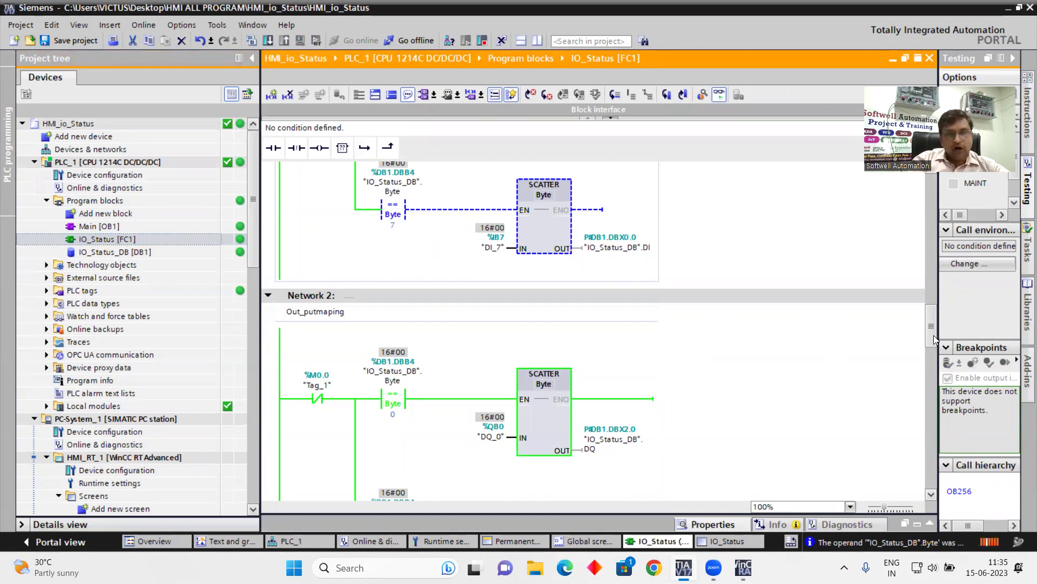
drag(935, 339, 947, 205)
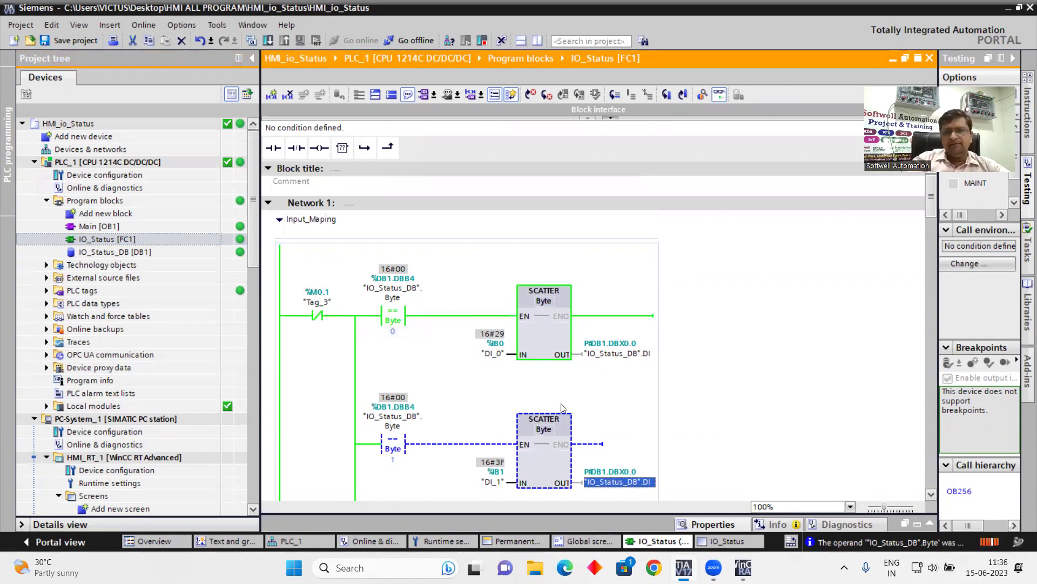
Step: Set Byte No to 1 in the HMI runtime window and return to the Input_Maping network in TIA Portal
key(alt+Tab)
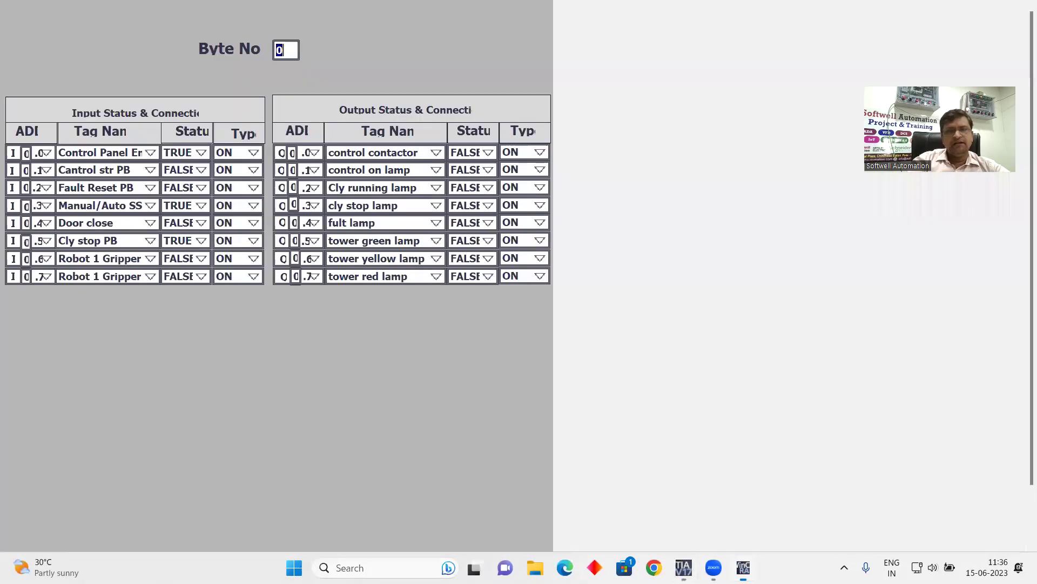
text(1)
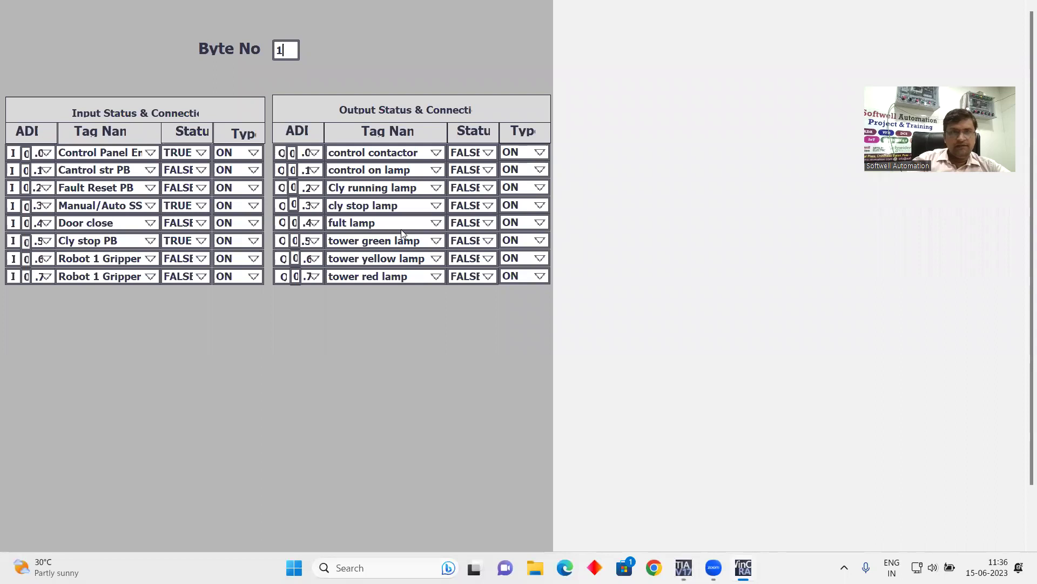
key(Return)
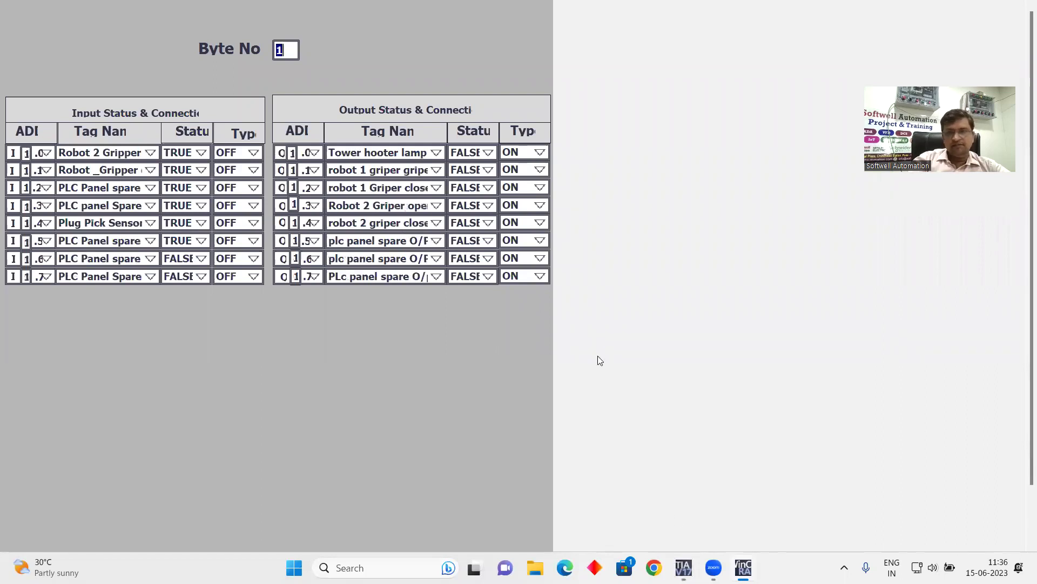
key(alt+Tab)
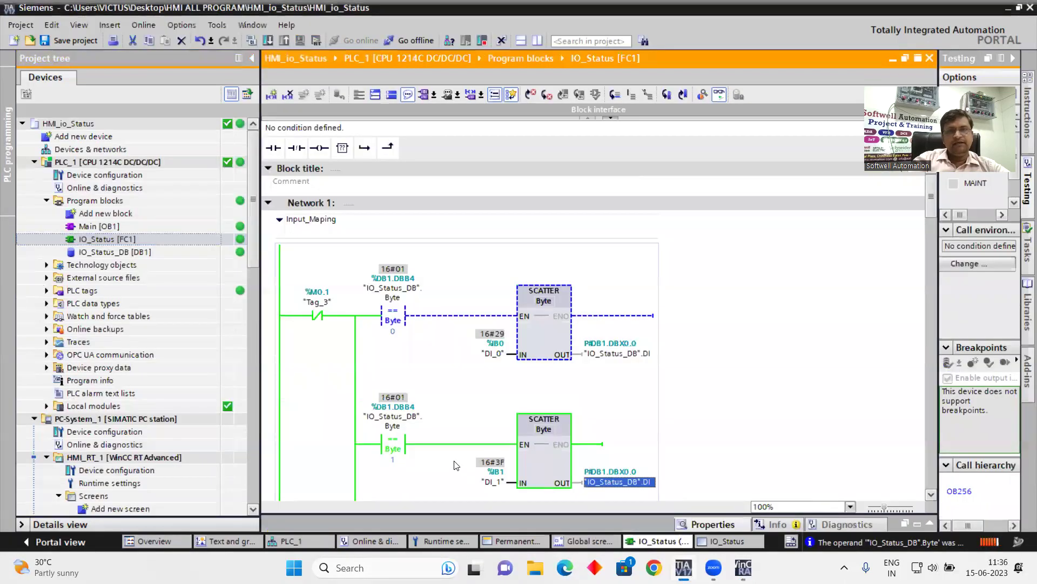
Step: Monitor the values of "IO_Status_DB".DI at the DI_1 SCATTER output and compare them with the input statuses in the HMI runtime
right_click(641, 483)
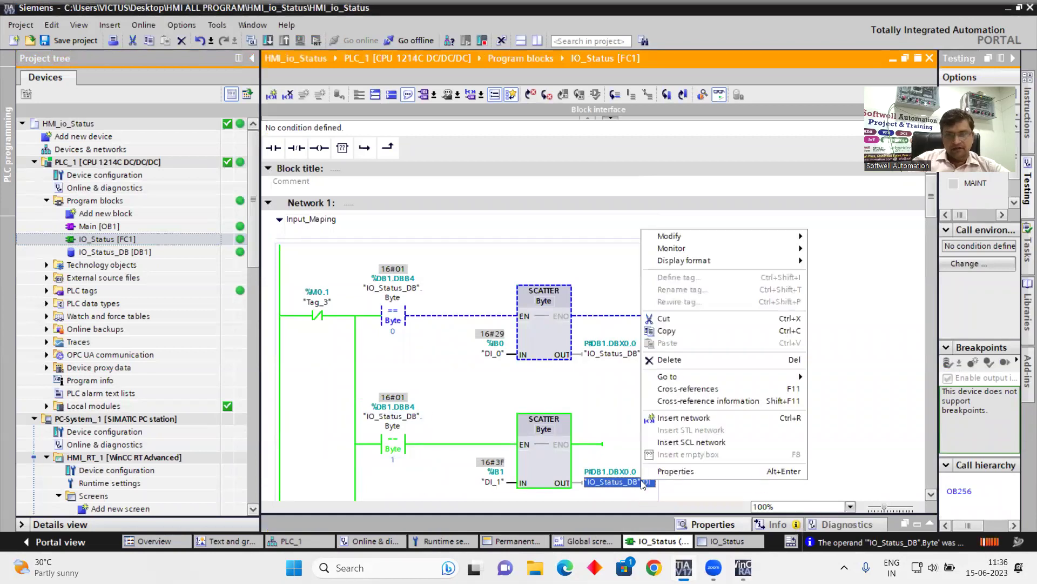
mouse_move(733, 246)
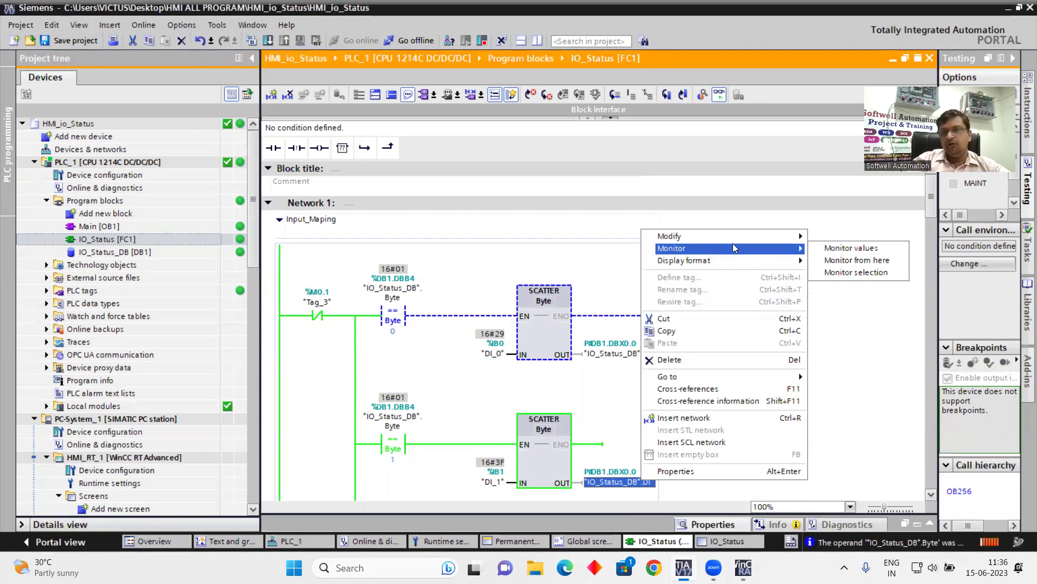
click(837, 249)
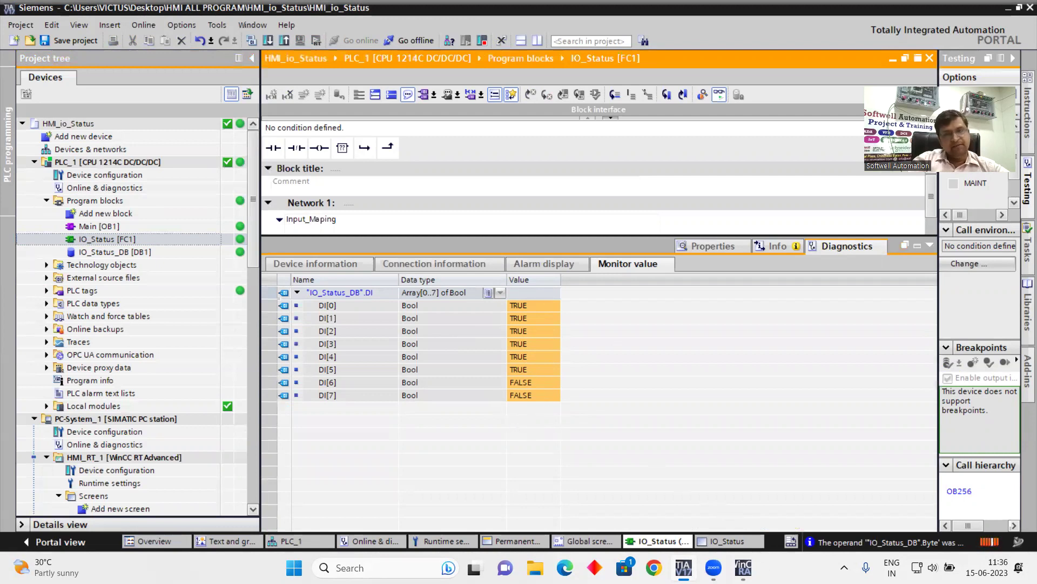
key(alt+Tab)
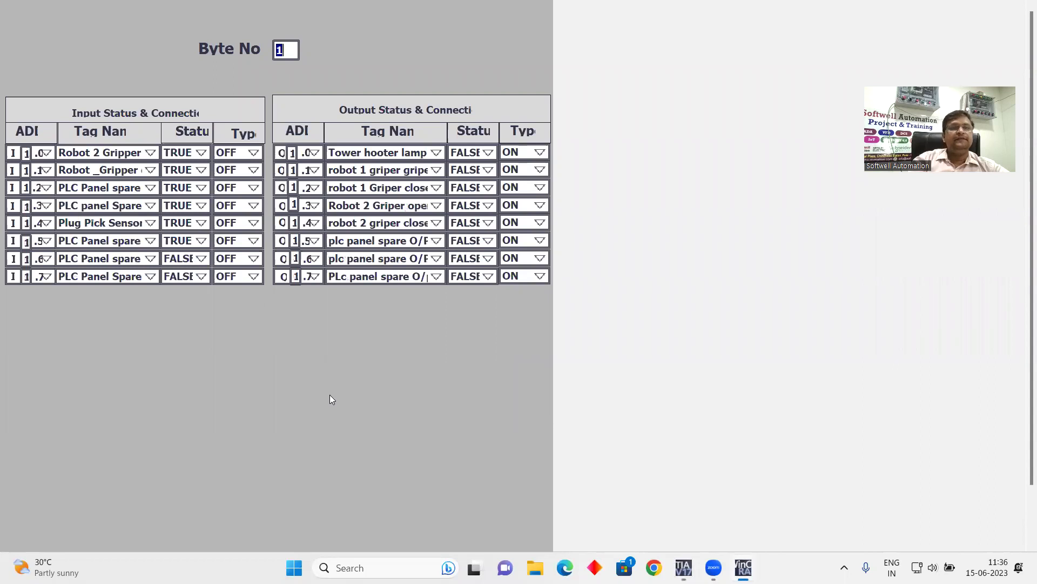